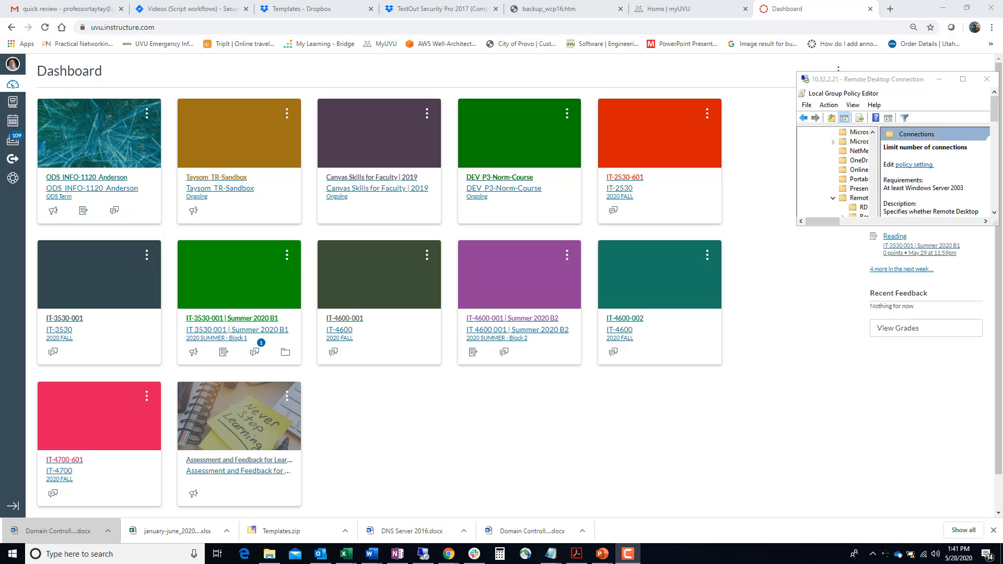
pyautogui.click(629, 555)
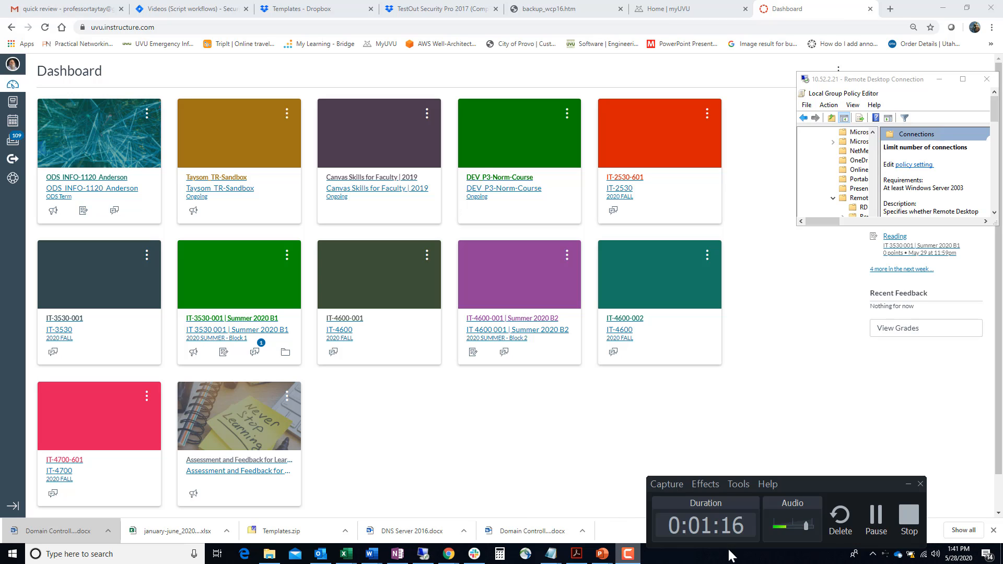
pyautogui.click(877, 518)
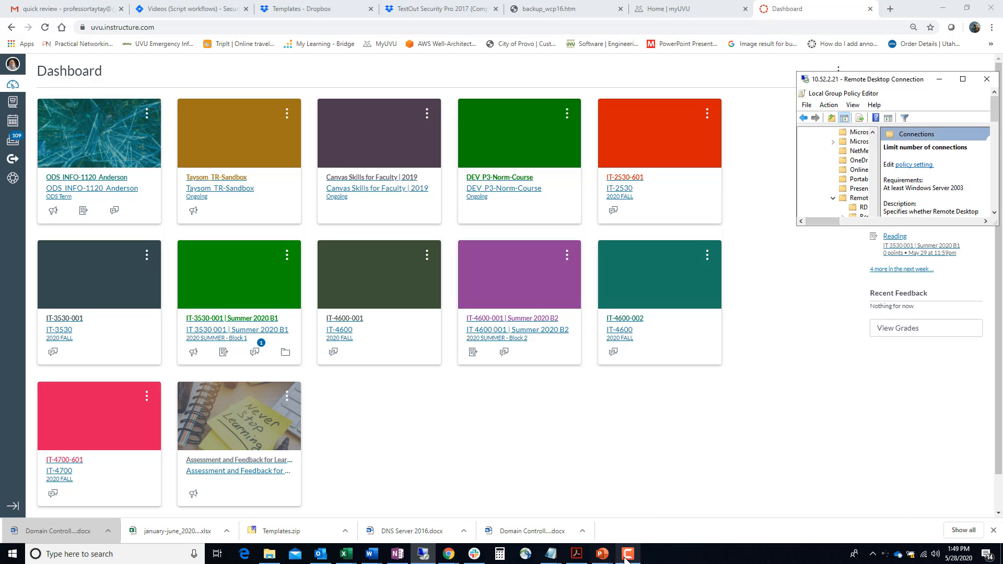
# - Maximize the remote desktop session to 10.52.2.21, widen the policy tree, and close the Local Group Policy Editor
pyautogui.click(965, 81)
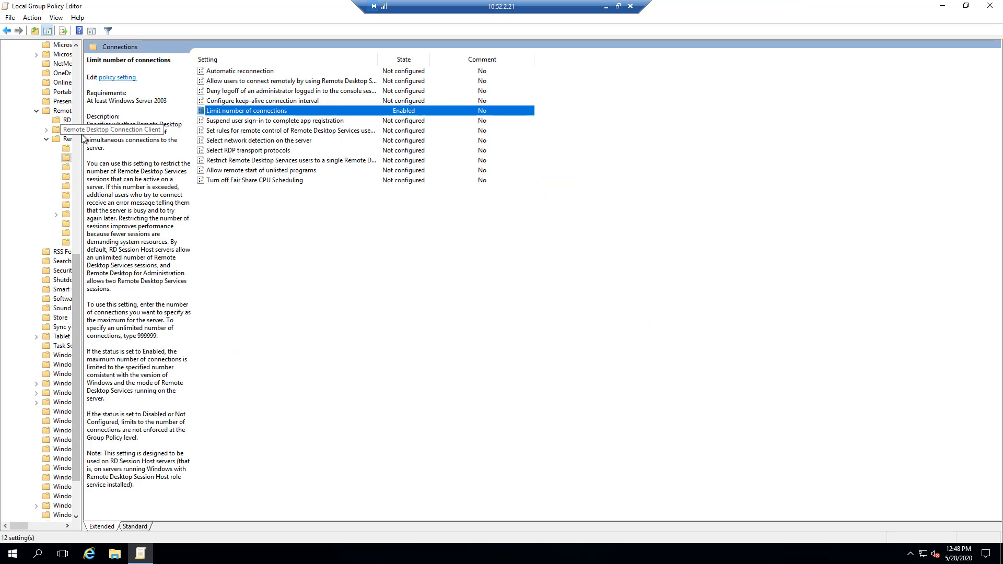
pyautogui.moveTo(82, 139); pyautogui.dragTo(226, 130)
pyautogui.scroll(6, 92, 162)
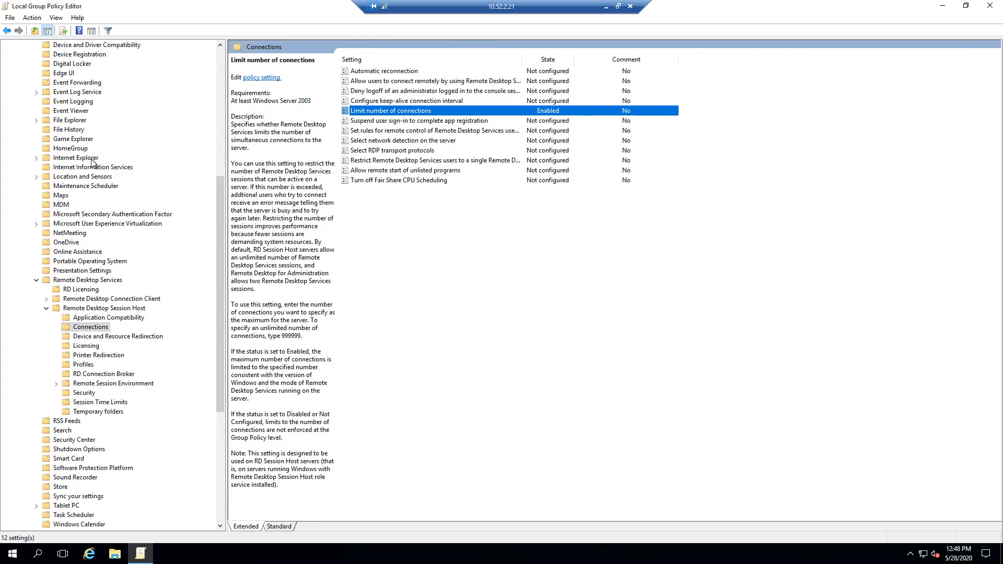
pyautogui.scroll(9, 92, 162)
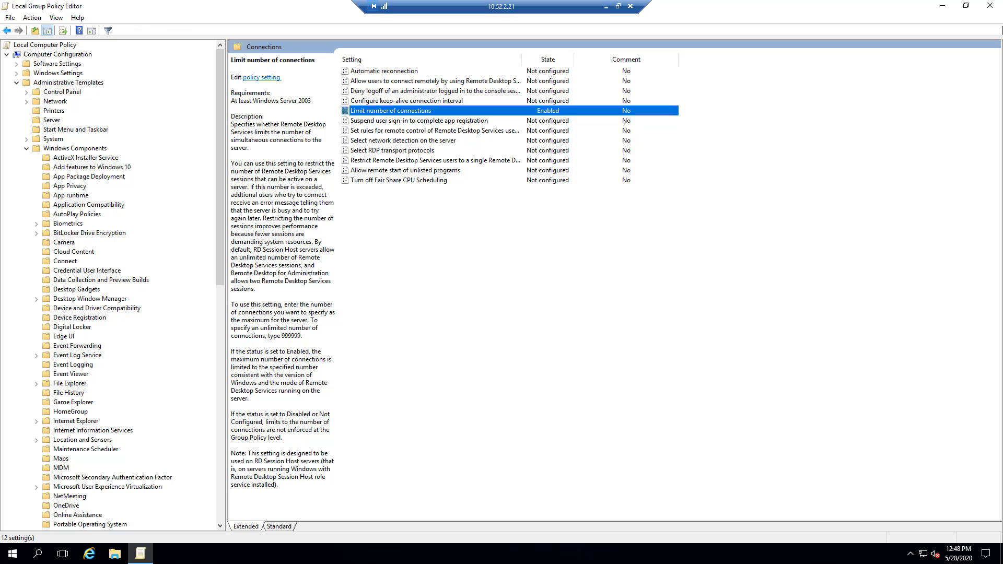
pyautogui.click(990, 6)
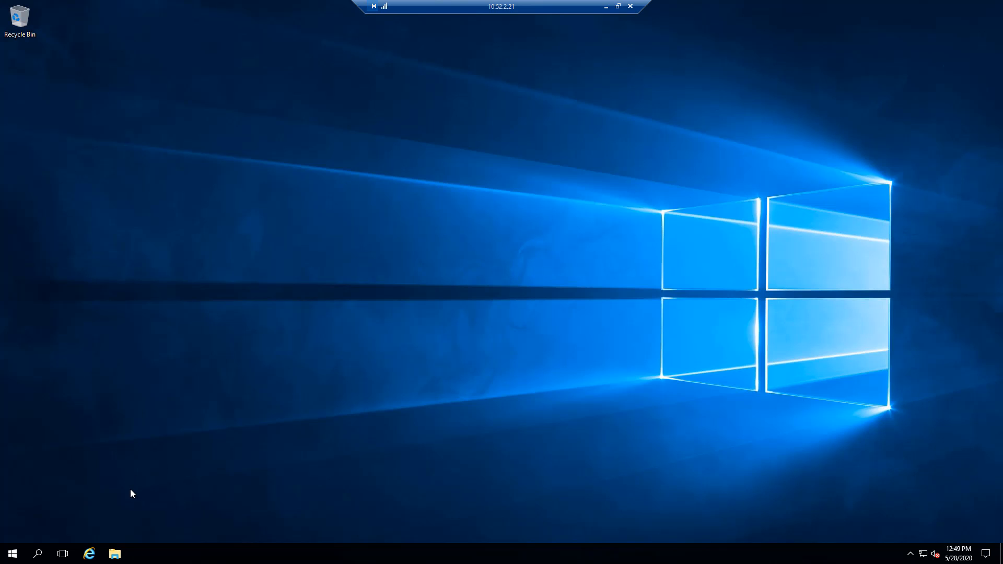
# - View the tools in the Windows Administrative Tools folder and close the folder
pyautogui.click(11, 555)
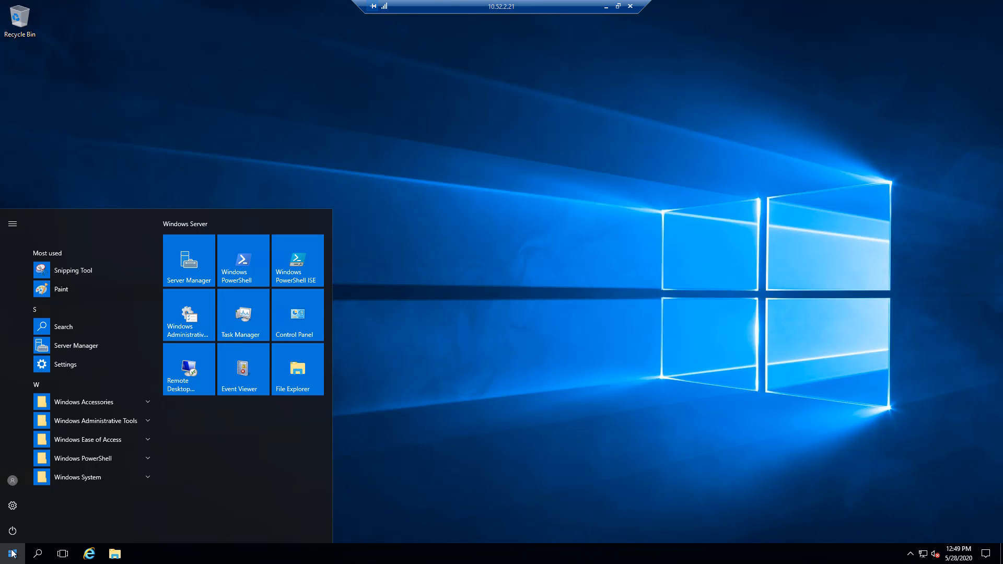
pyautogui.click(188, 319)
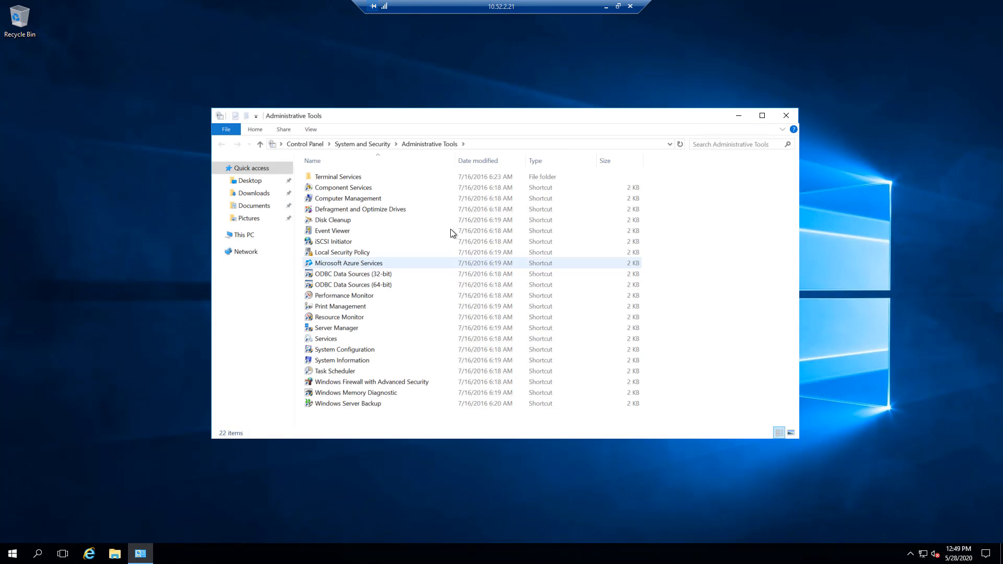
pyautogui.click(786, 115)
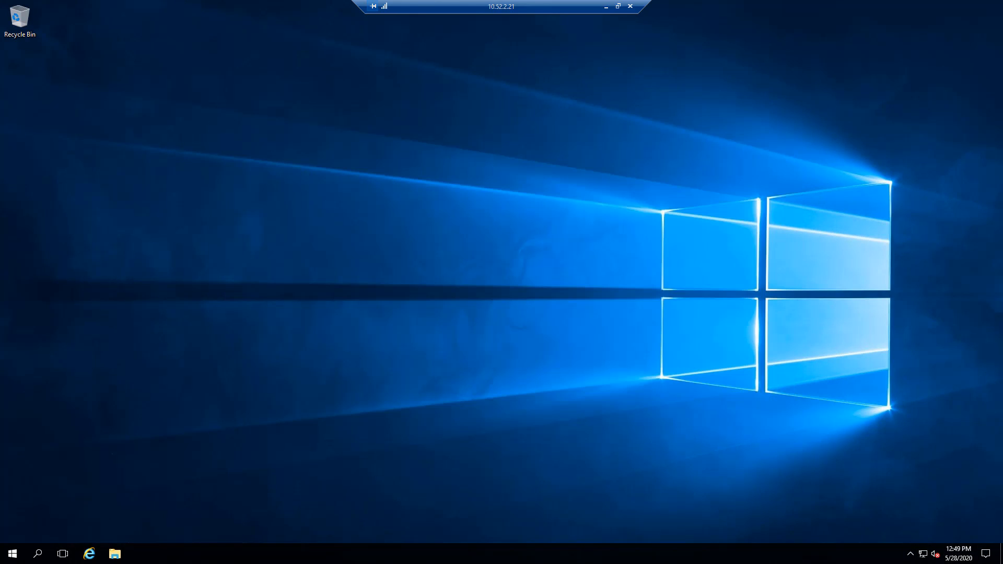
# - Launch Server Manager and go to the Local Server page through the local server's manageability details
pyautogui.click(13, 554)
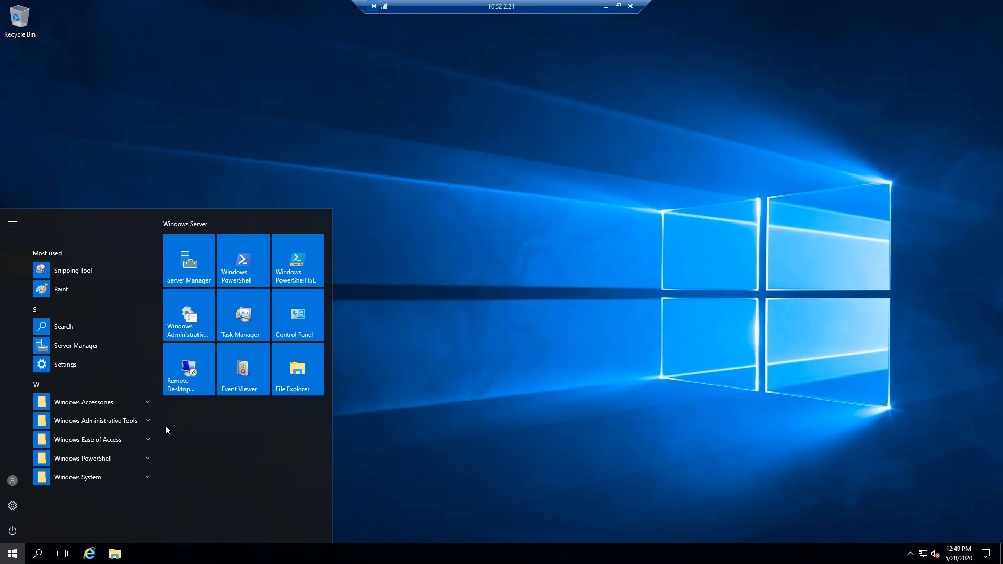
pyautogui.click(188, 269)
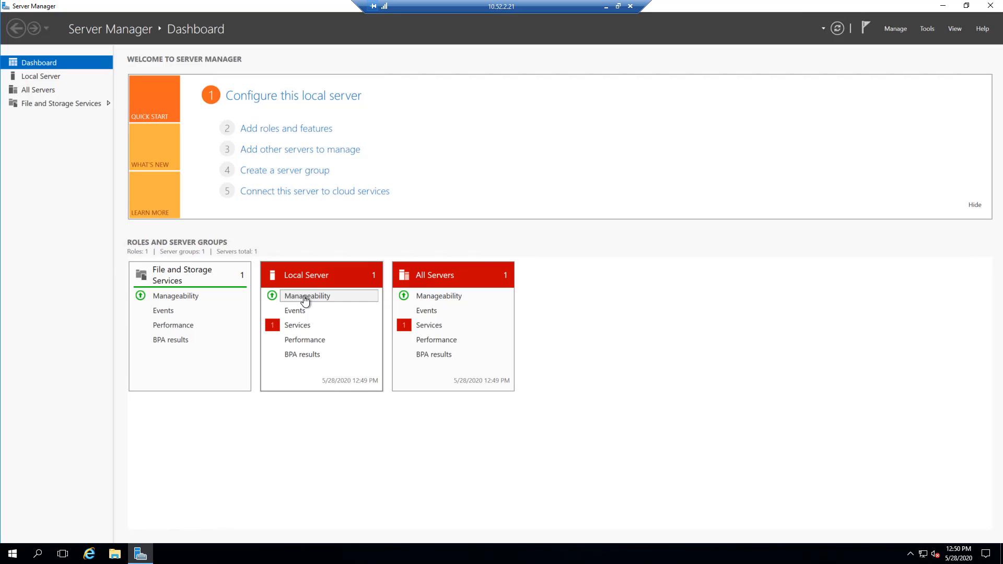
pyautogui.click(306, 297)
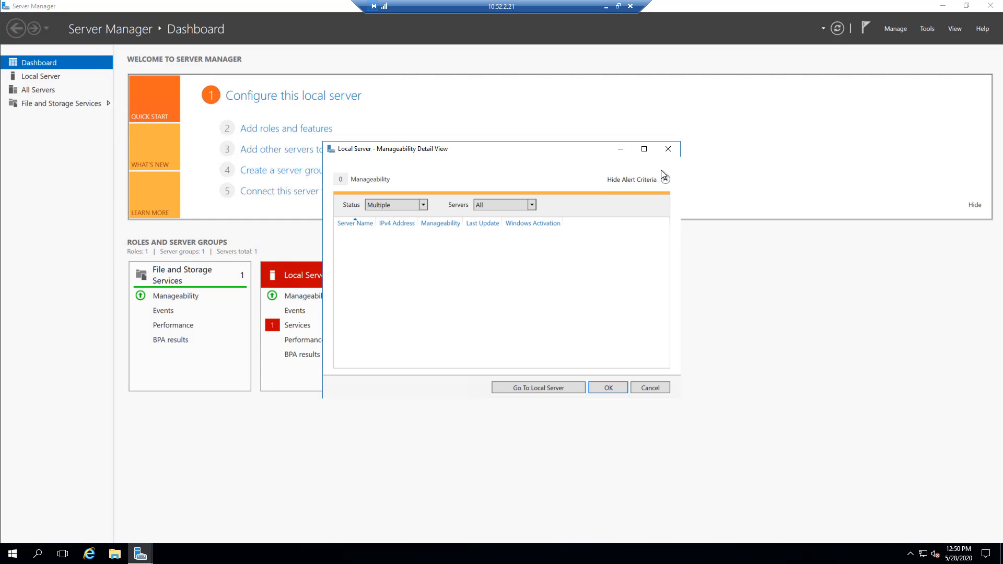
pyautogui.click(644, 149)
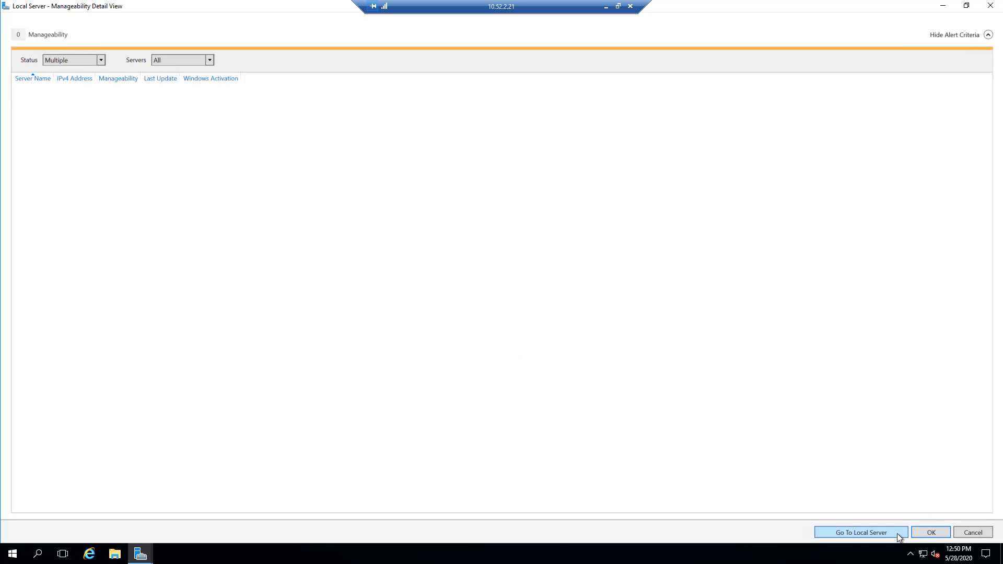
pyautogui.click(851, 531)
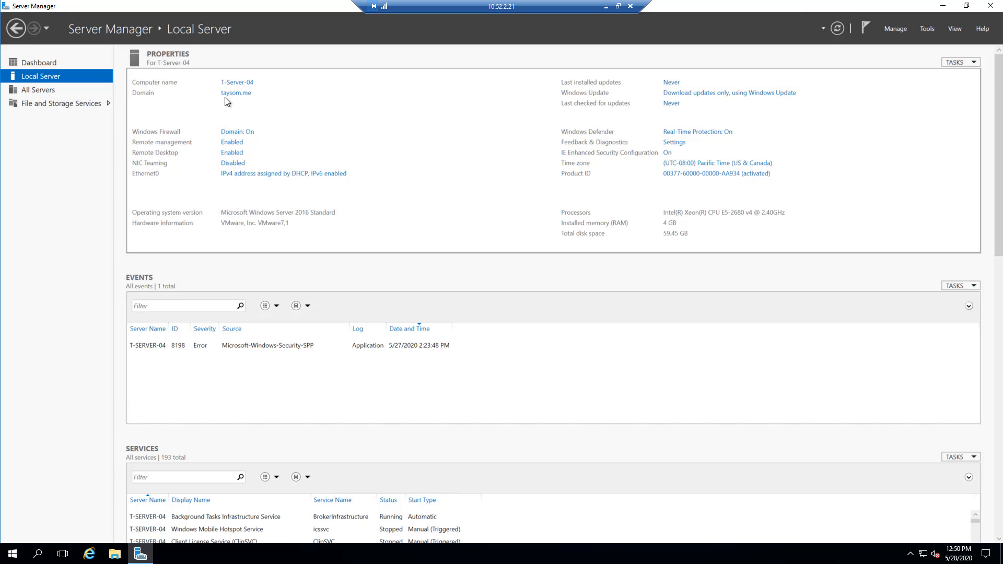
# - Examine the local server's properties, events, services, Best Practices Analyzer and performance sections
pyautogui.click(254, 134)
pyautogui.scroll(-1, 428, 331)
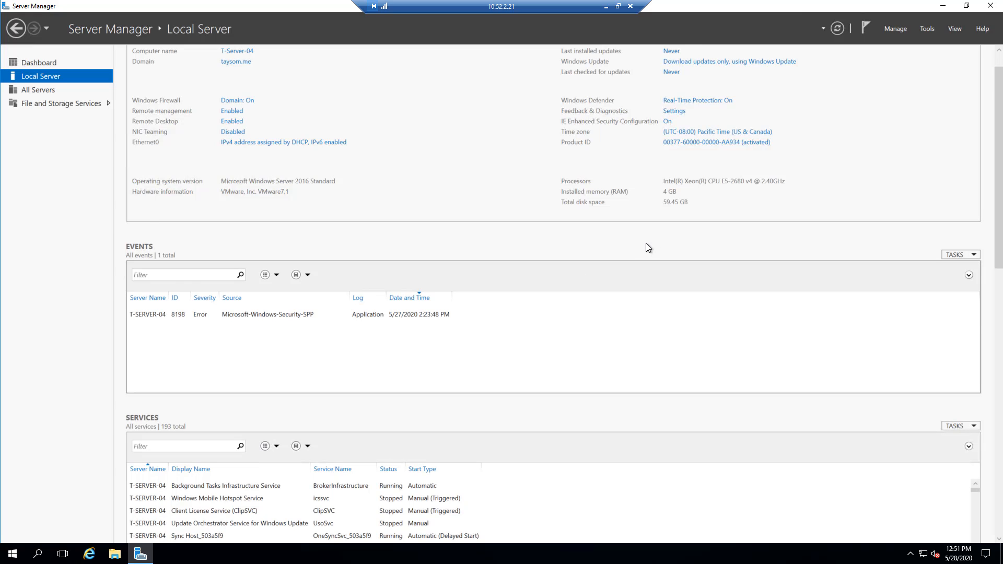
pyautogui.scroll(-2, 646, 243)
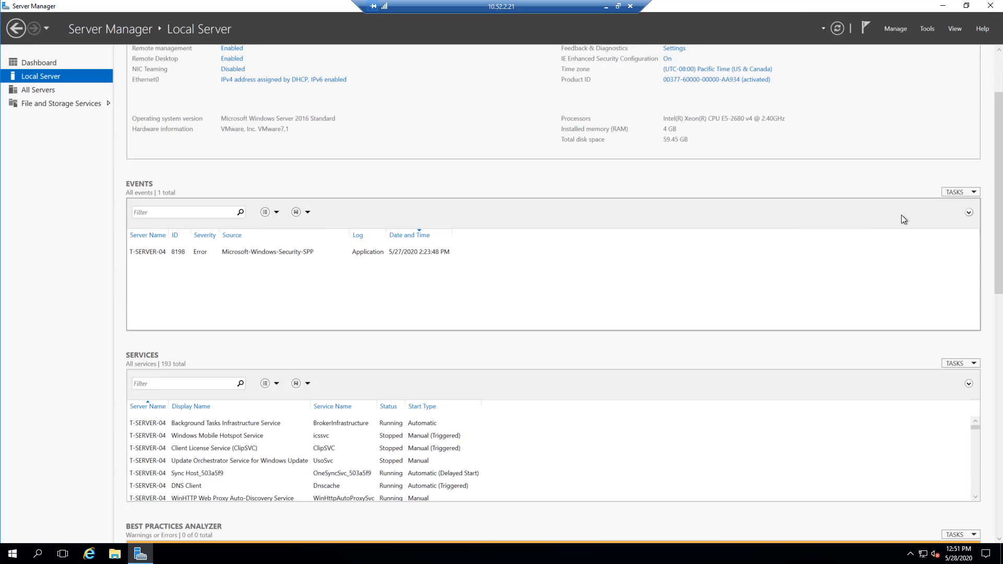
pyautogui.scroll(-4, 998, 196)
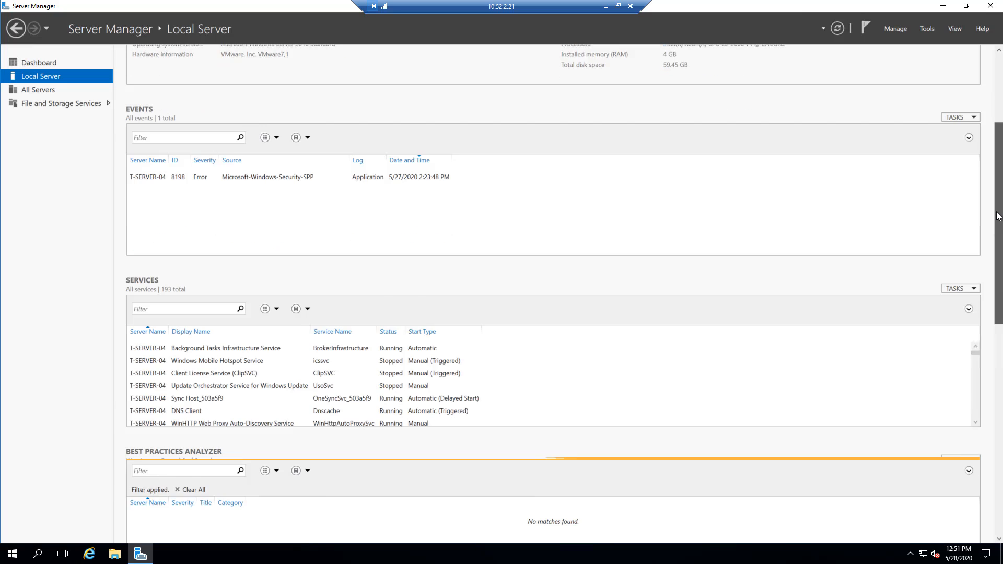
pyautogui.scroll(-3, 996, 255)
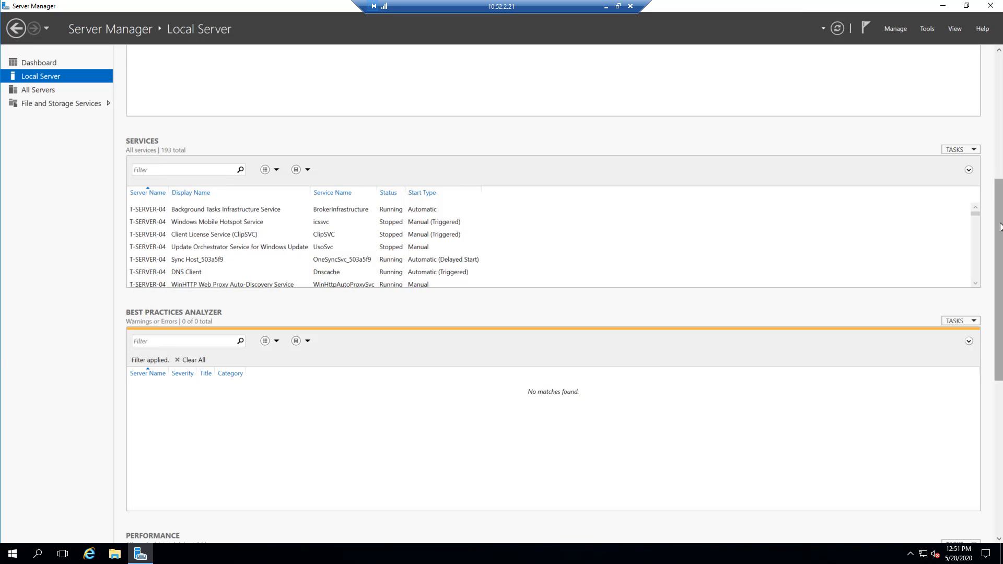
pyautogui.moveTo(999, 224); pyautogui.dragTo(986, 308)
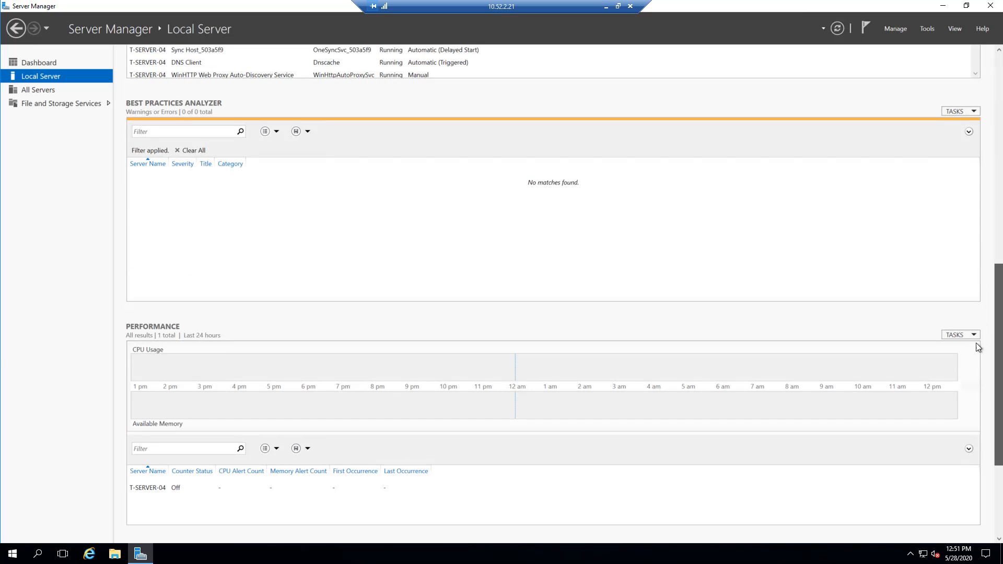
pyautogui.scroll(-3, 975, 345)
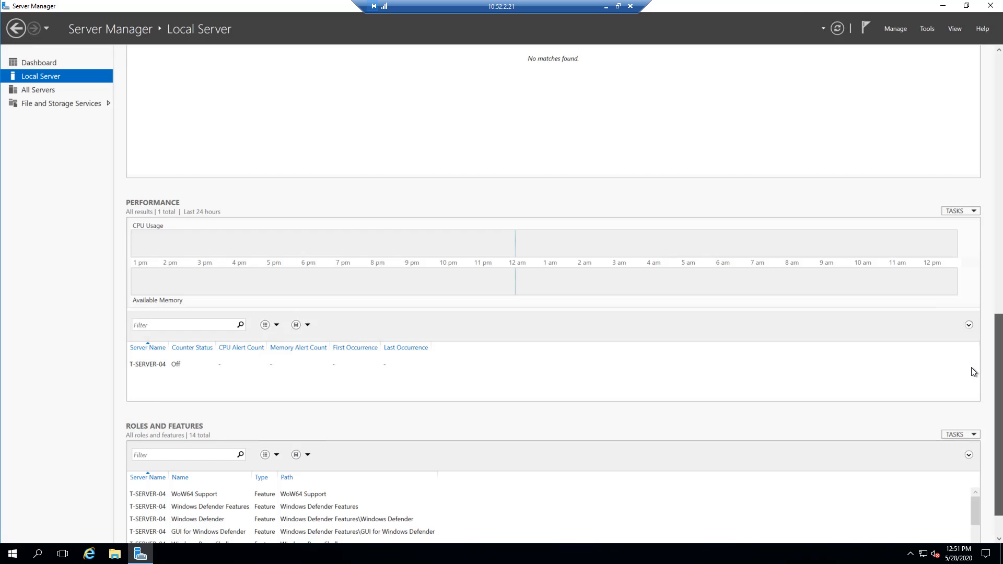
pyautogui.scroll(-1, 971, 368)
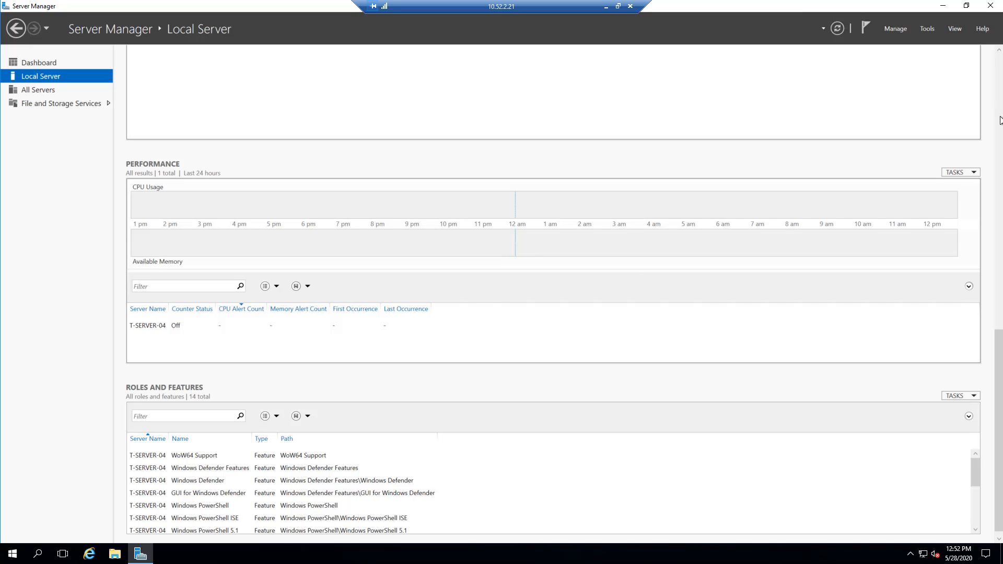
# - View the performance alert thresholds for the local server and close the dialog without saving
pyautogui.click(974, 174)
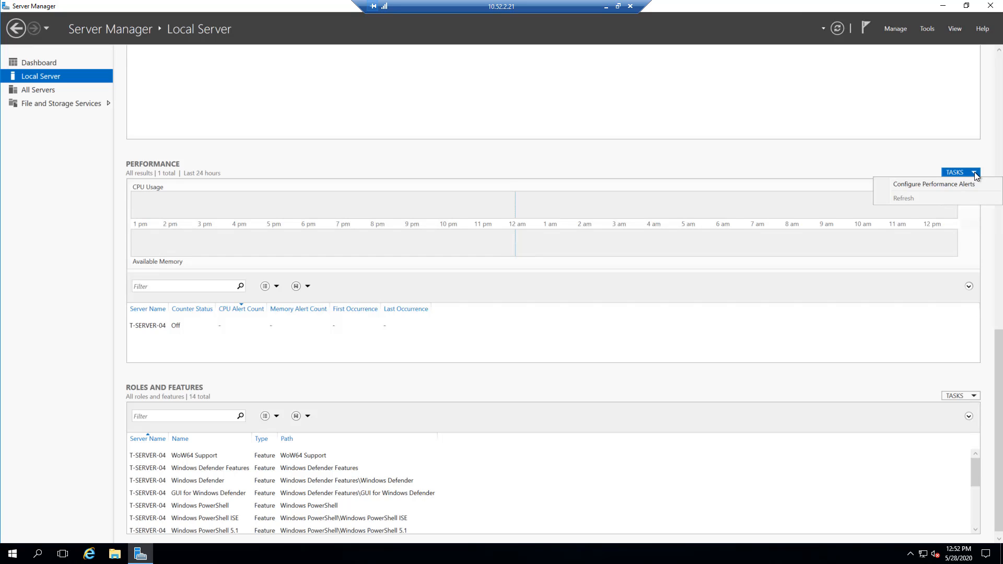
pyautogui.click(951, 184)
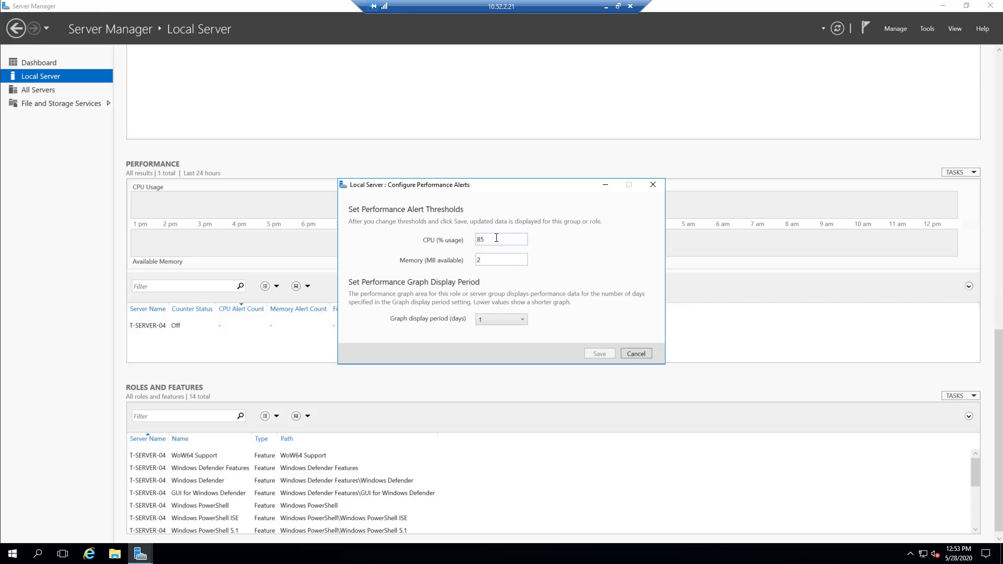
pyautogui.click(636, 355)
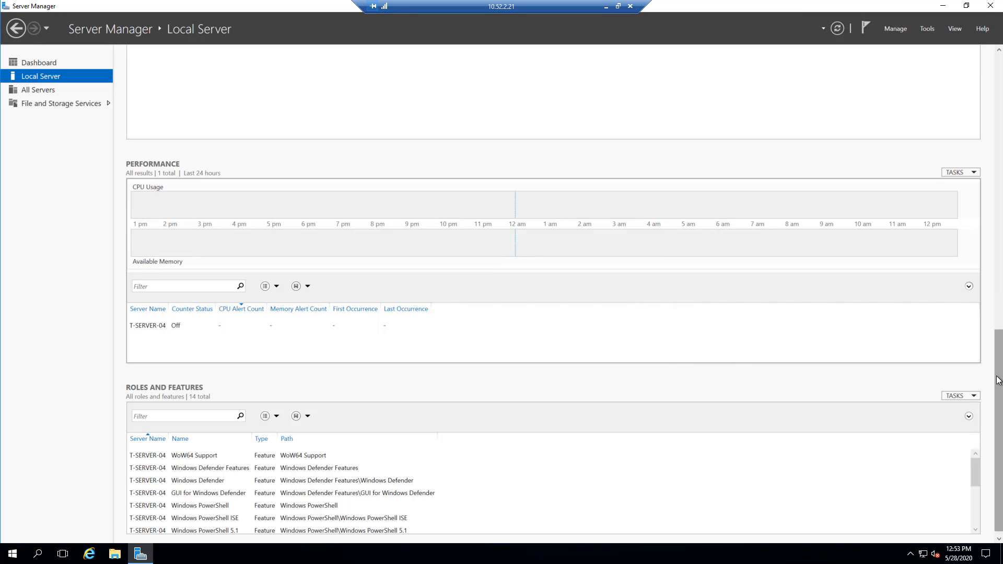
# - Look through the local server's roles and features list and the list of available administration tools
pyautogui.moveTo(1000, 382); pyautogui.dragTo(999, 421)
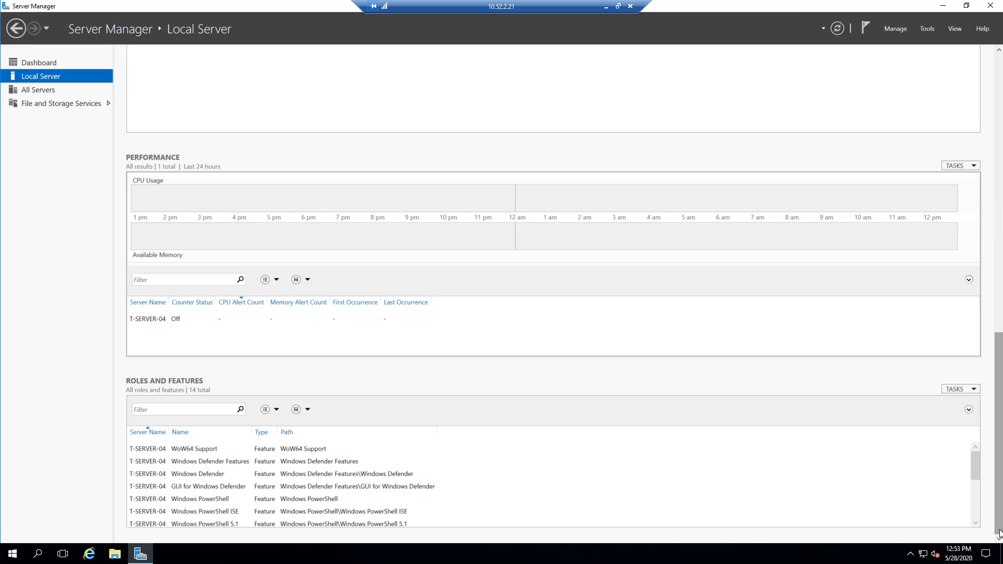
pyautogui.moveTo(973, 471); pyautogui.dragTo(972, 479)
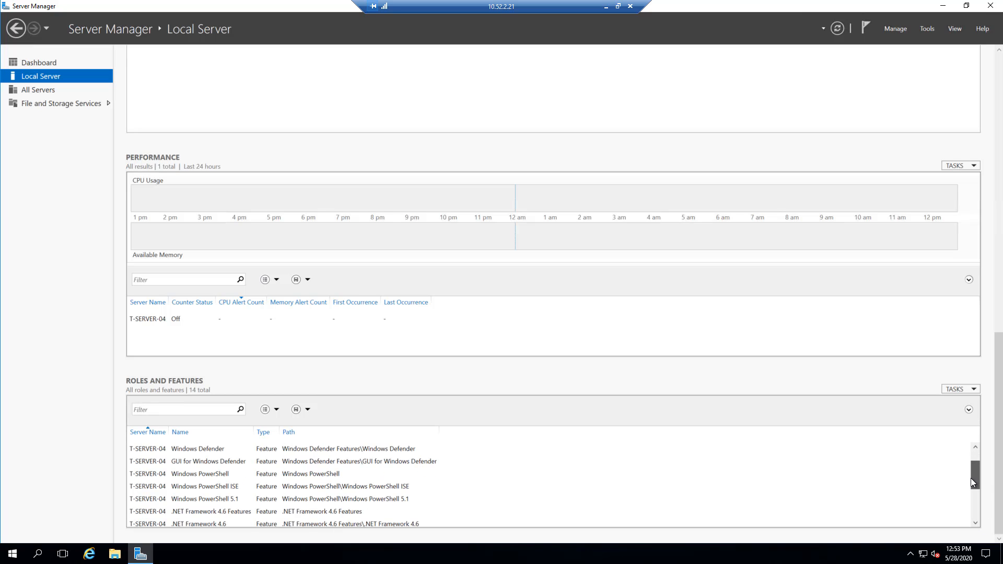
pyautogui.scroll(-2, 779, 457)
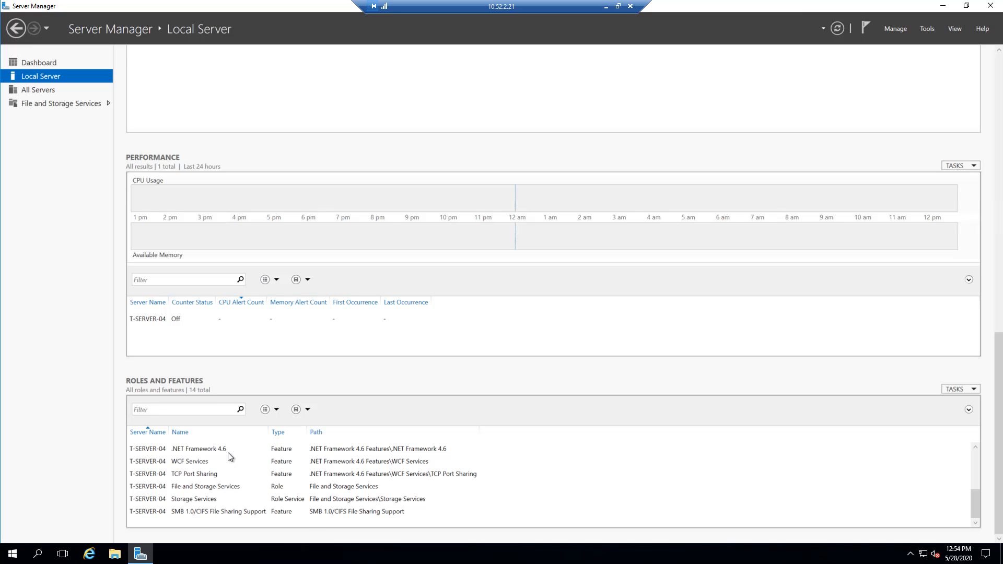
pyautogui.scroll(2, 228, 453)
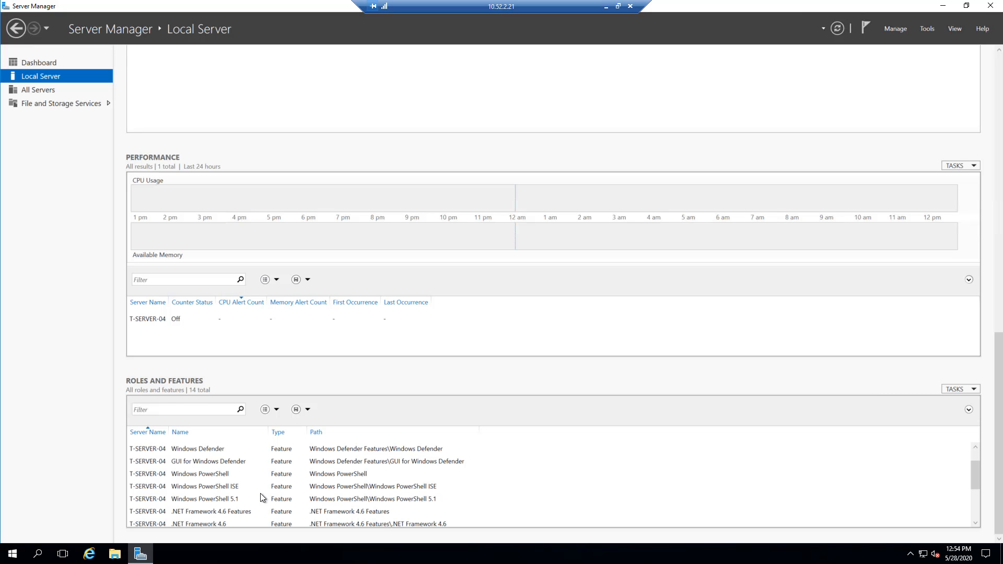
pyautogui.scroll(1, 263, 498)
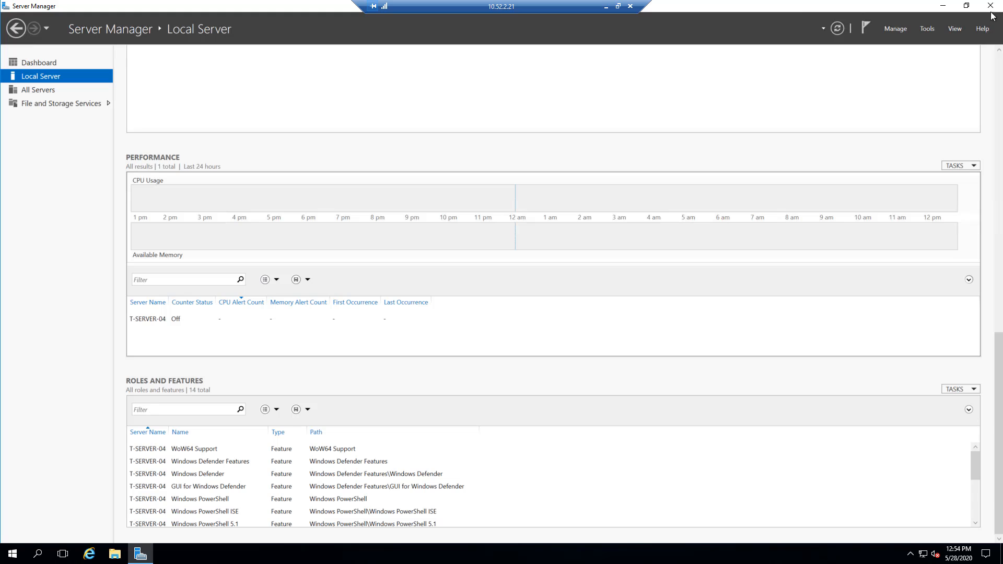
pyautogui.click(927, 30)
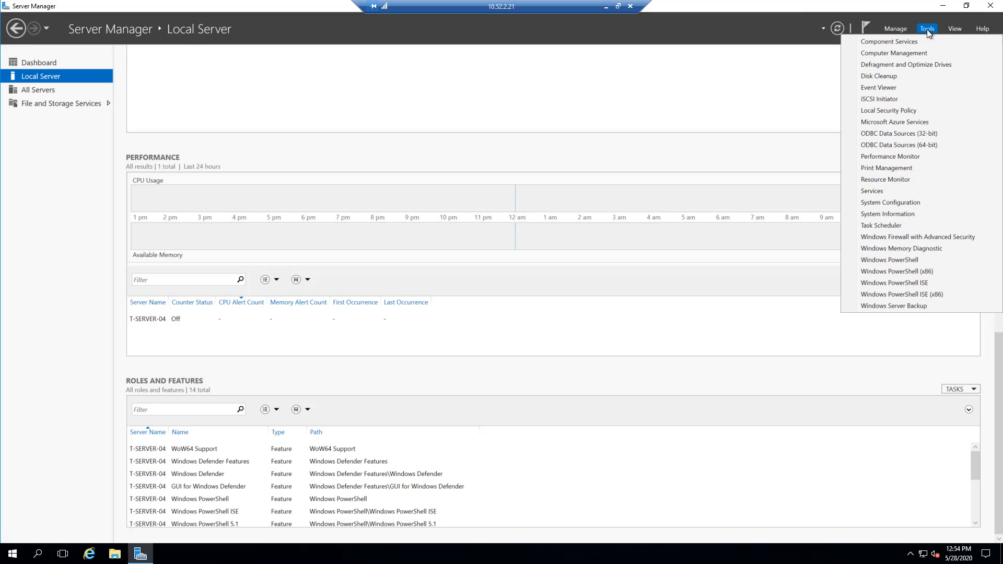
# - Start the Add Roles and Features Wizard maximized, set the Before You Begin page to be skipped by default, and continue to installation type
pyautogui.click(896, 29)
pyautogui.click(895, 30)
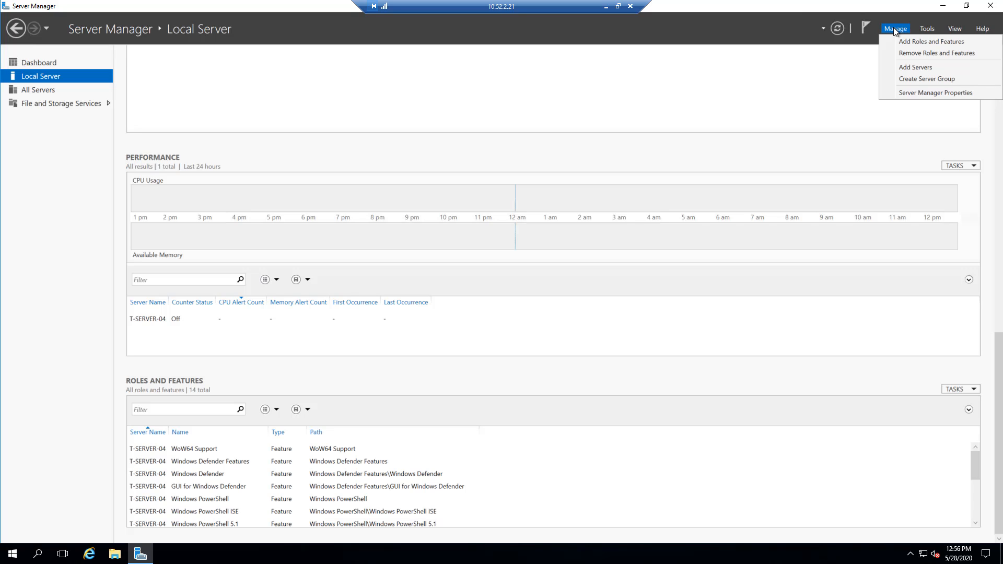
pyautogui.click(932, 41)
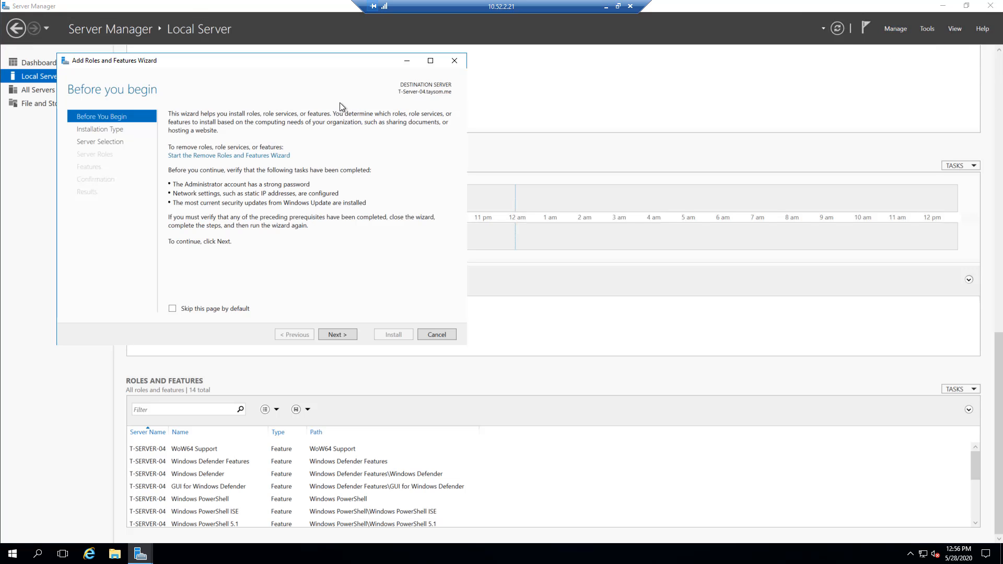
pyautogui.moveTo(314, 64); pyautogui.dragTo(445, 61)
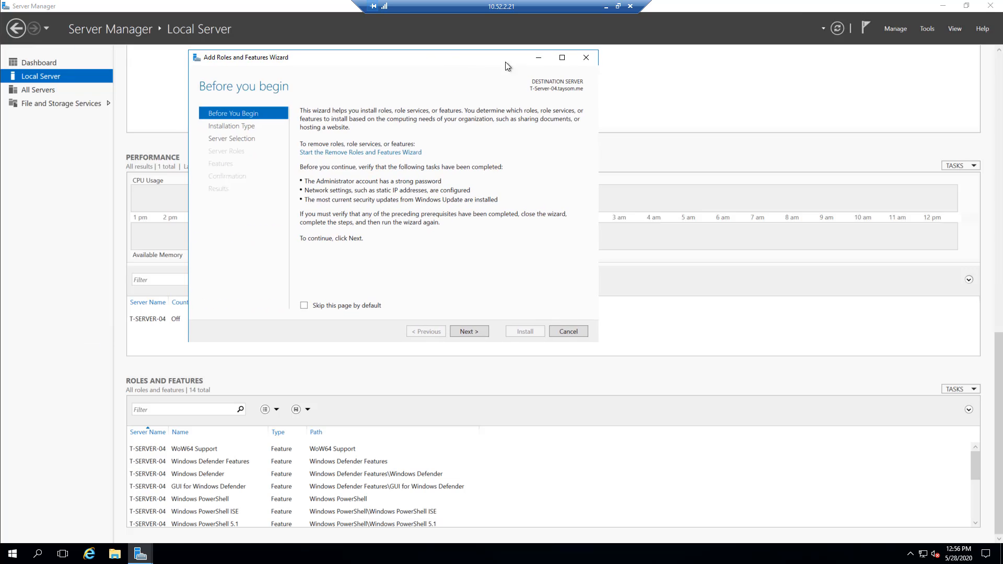
pyautogui.click(562, 62)
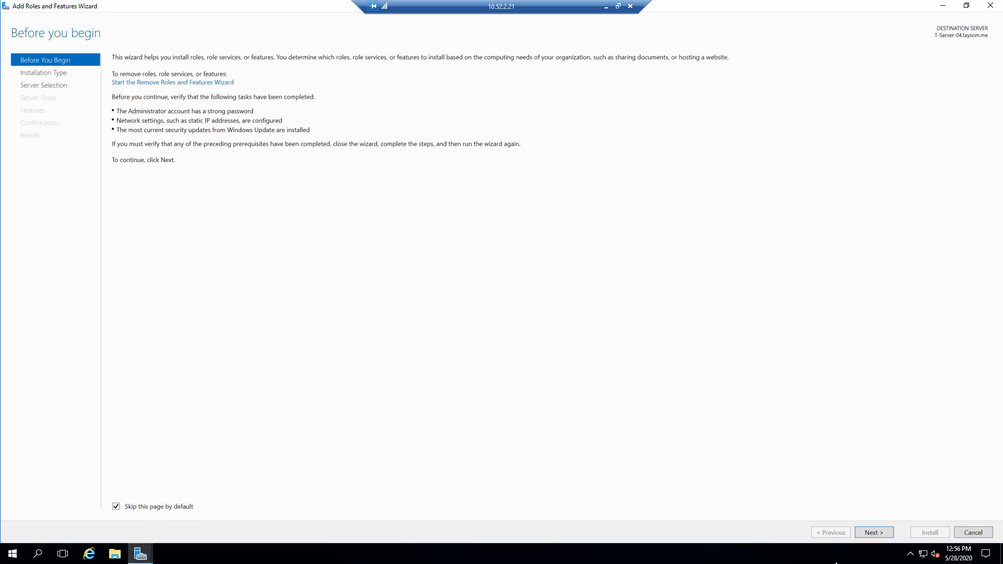
pyautogui.click(882, 533)
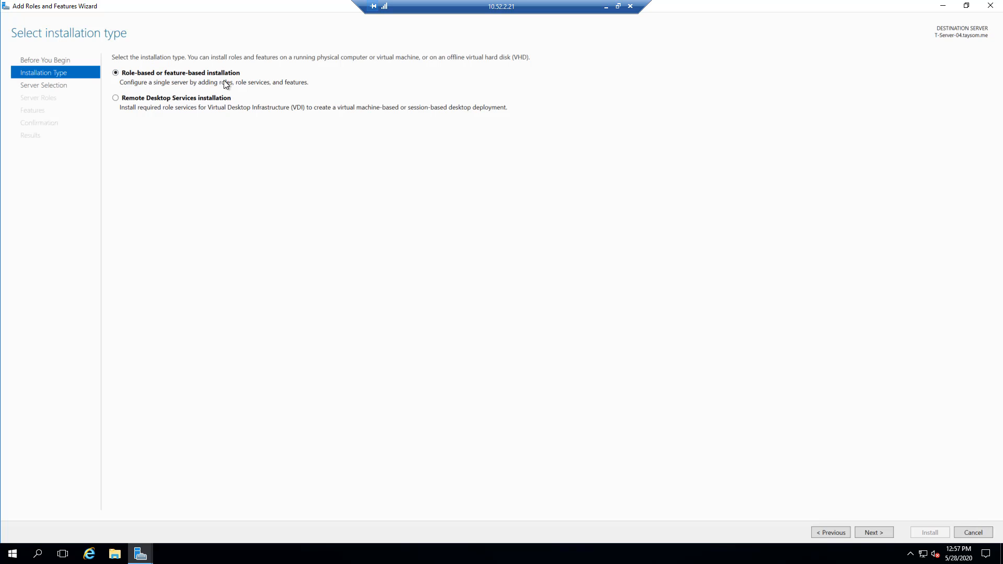
# - Choose a role-based installation on T-Server-04 and select the Active Directory Domain Services role with its required features and management tools
pyautogui.click(876, 533)
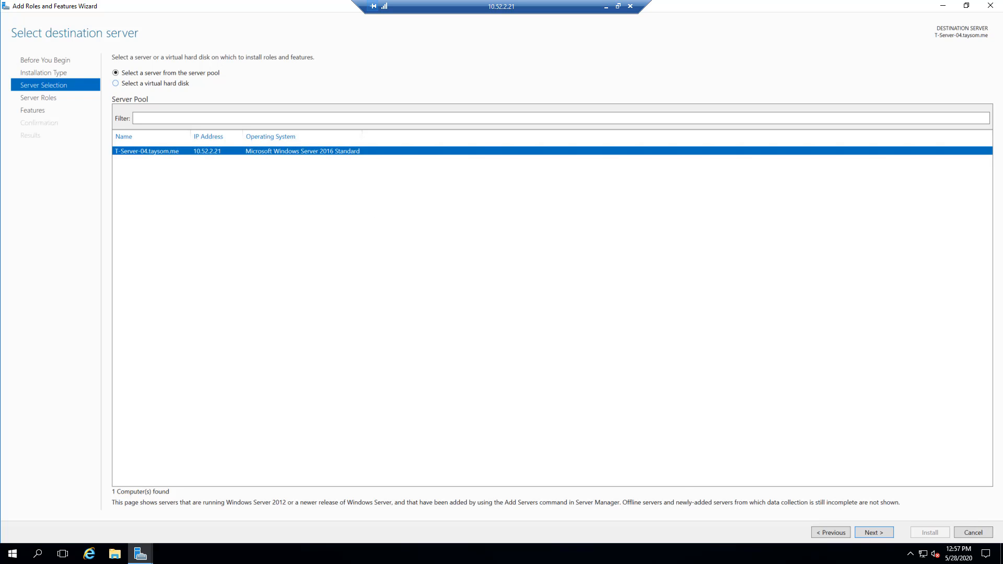
pyautogui.click(870, 533)
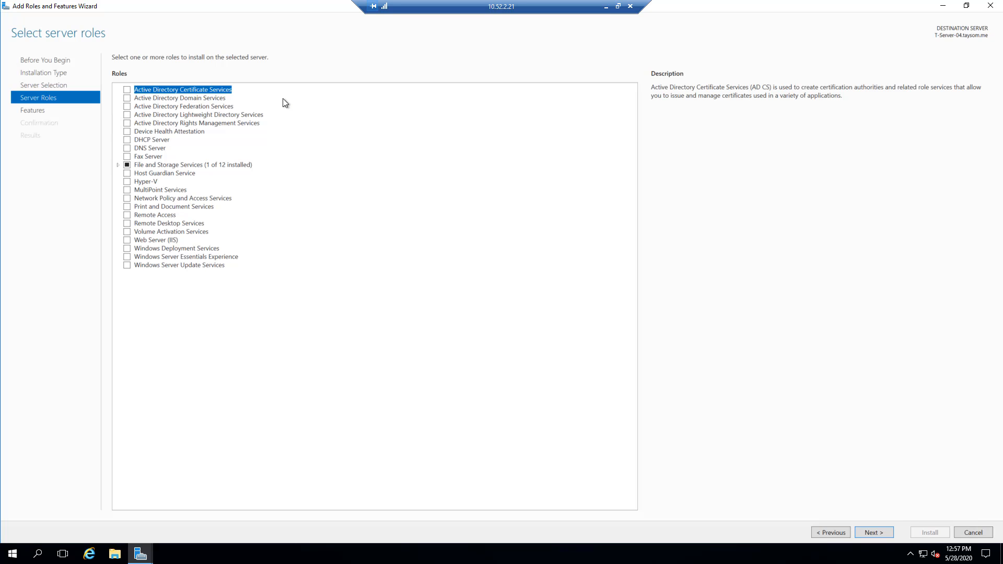
pyautogui.click(128, 99)
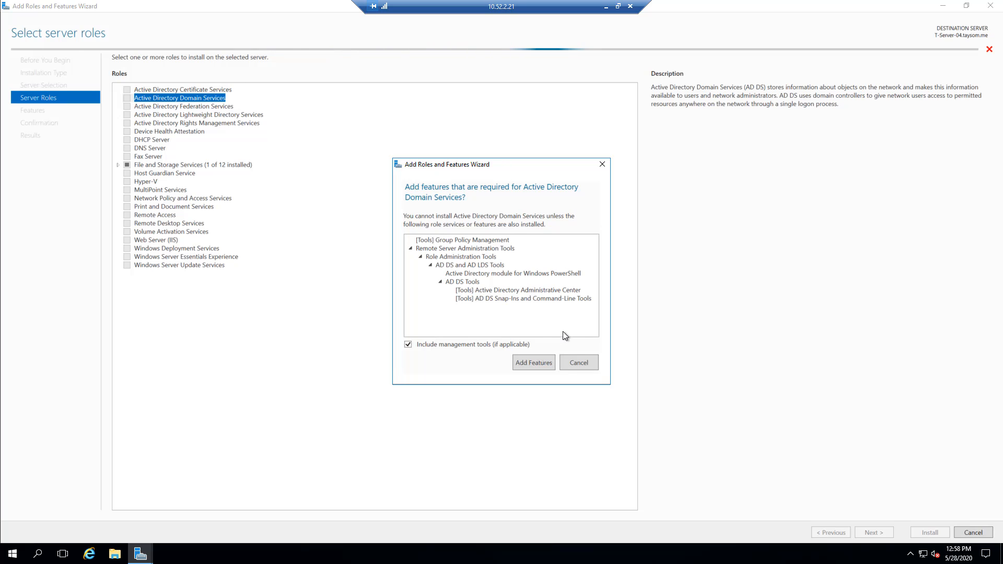
pyautogui.click(531, 365)
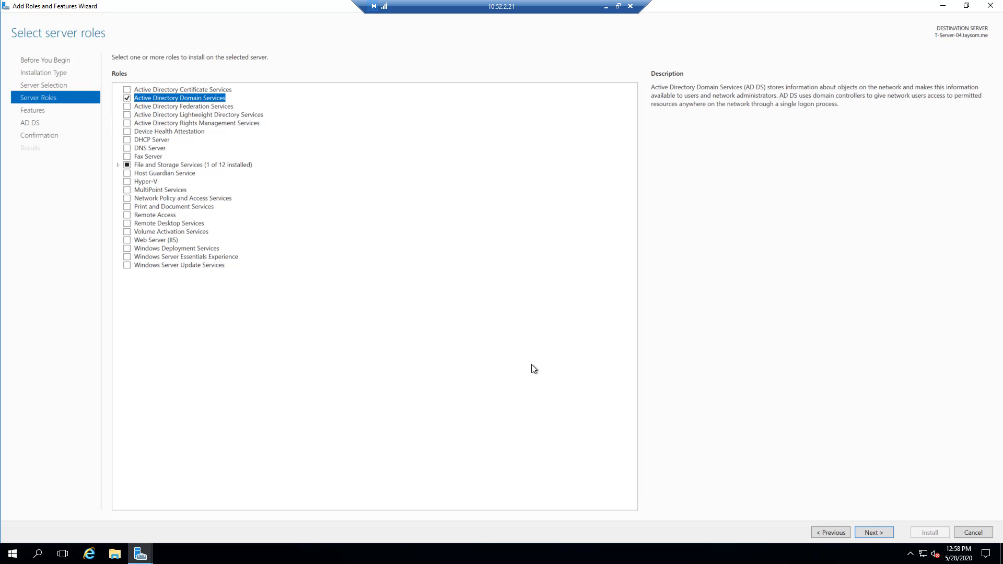
# - Add the DNS Server role with its management tools, accept the static IP validation warning, and continue to feature selection
pyautogui.click(127, 149)
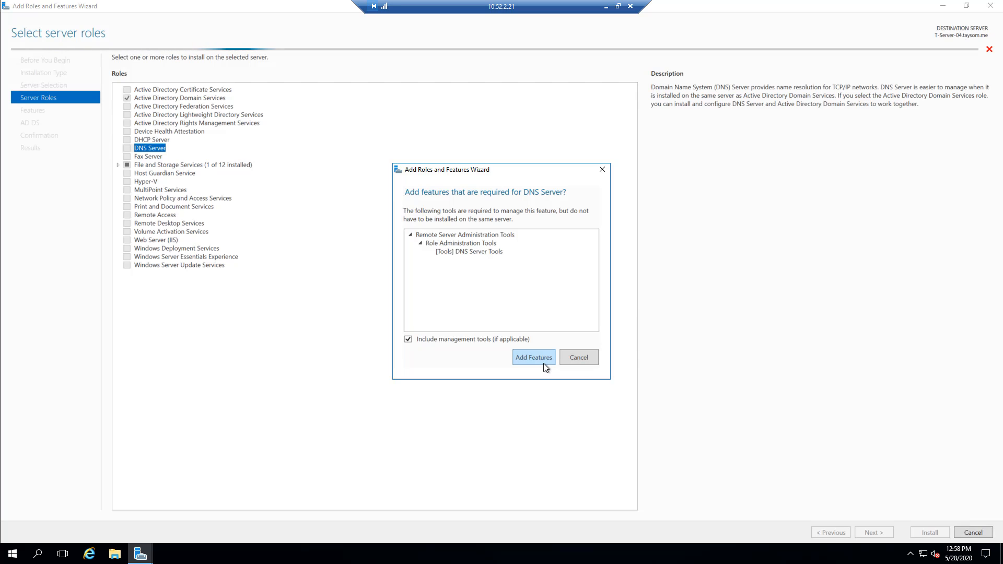
pyautogui.click(531, 356)
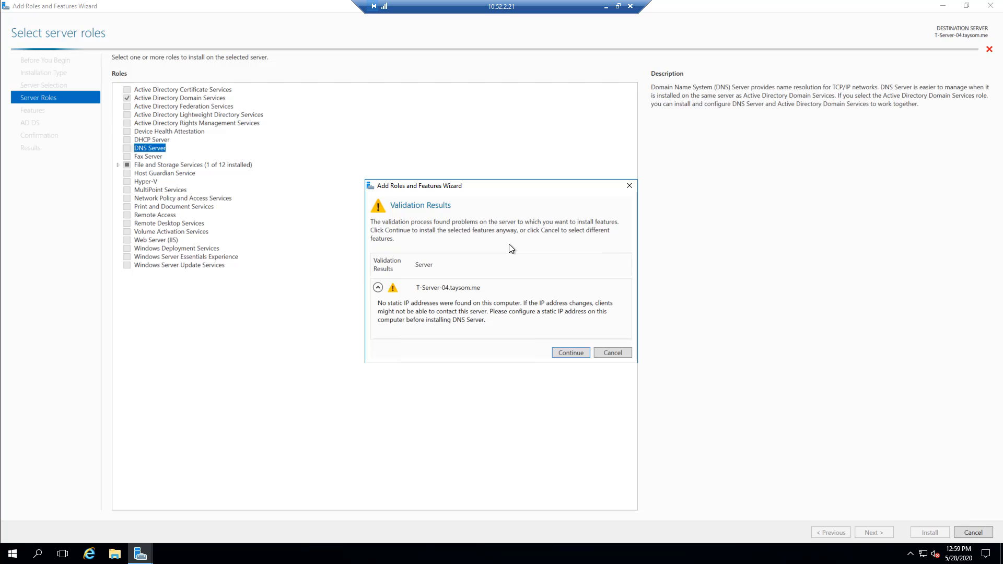
pyautogui.click(570, 353)
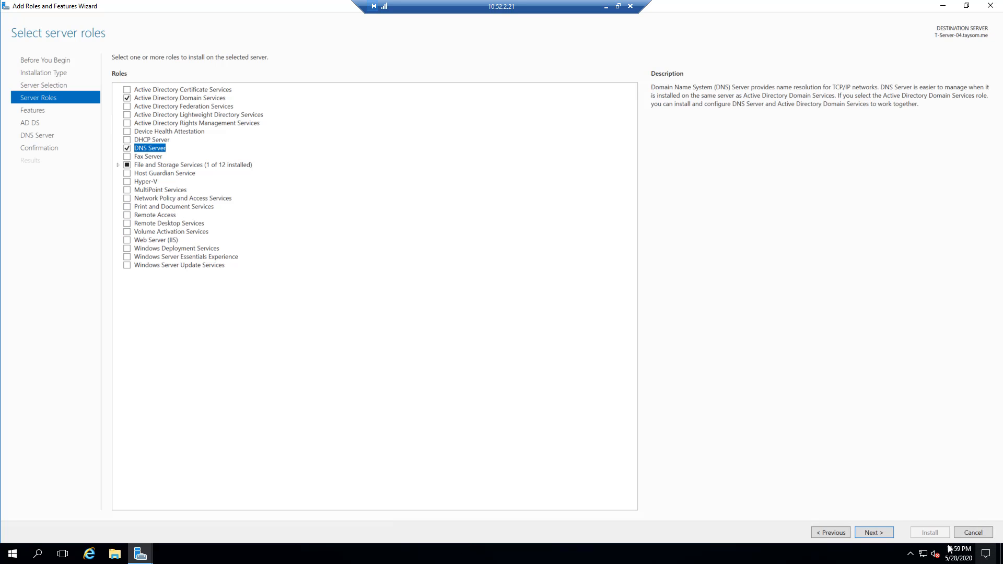
pyautogui.click(872, 537)
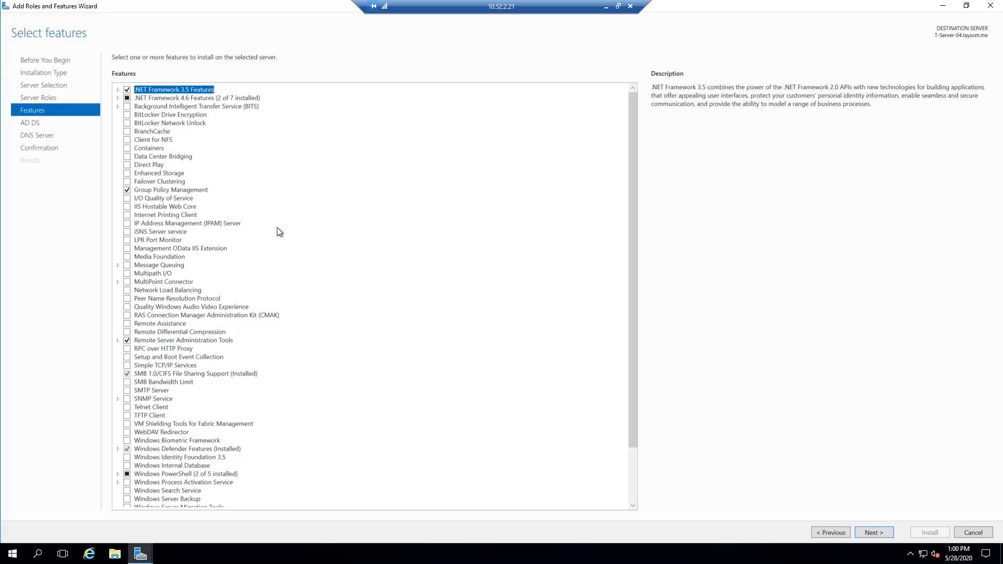
# - View the Group Policy Management feature's description and try to install both roles with .NET Framework 3.5 Features included
pyautogui.scroll(-2, 279, 233)
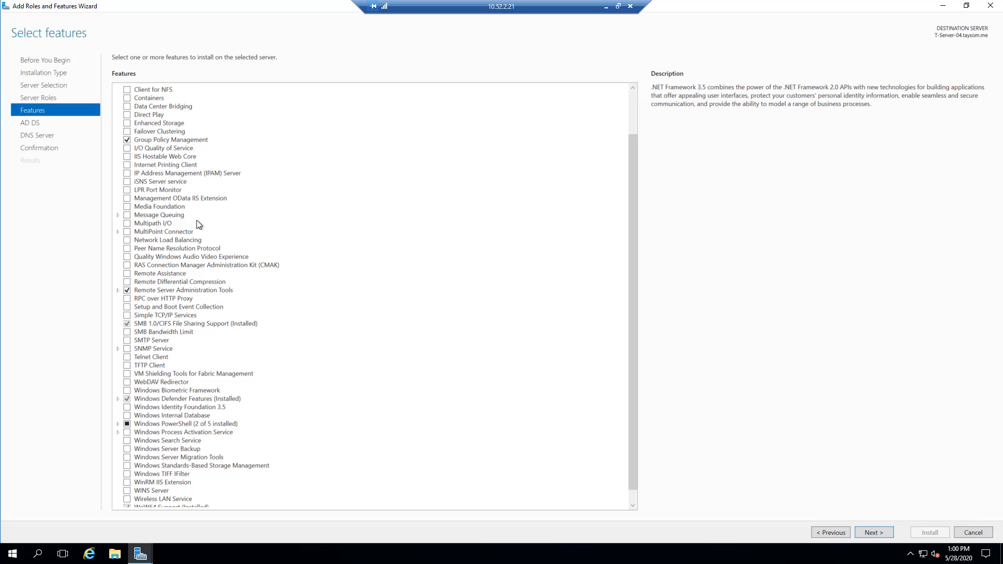
pyautogui.scroll(-1, 199, 224)
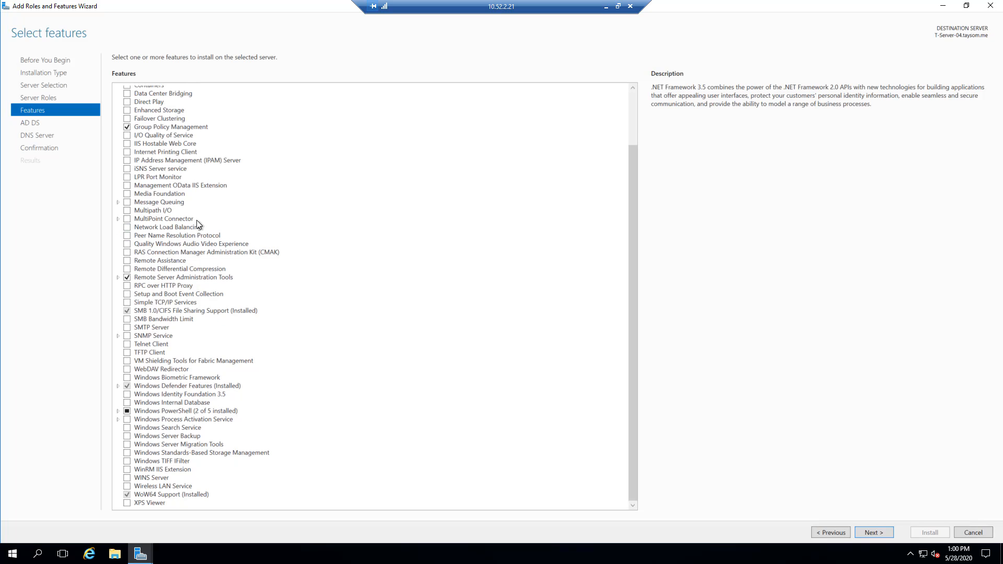
pyautogui.scroll(5, 196, 220)
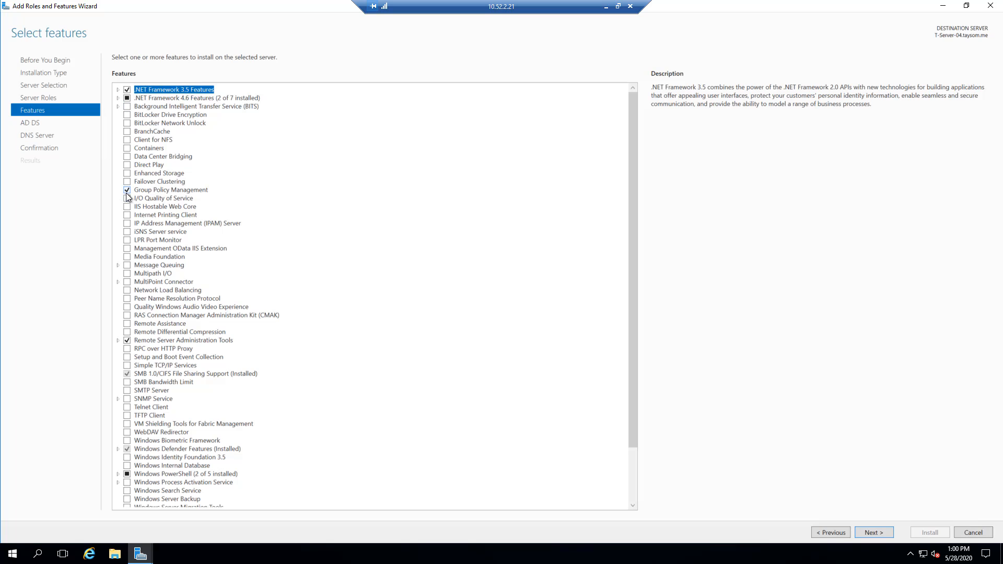
pyautogui.click(159, 191)
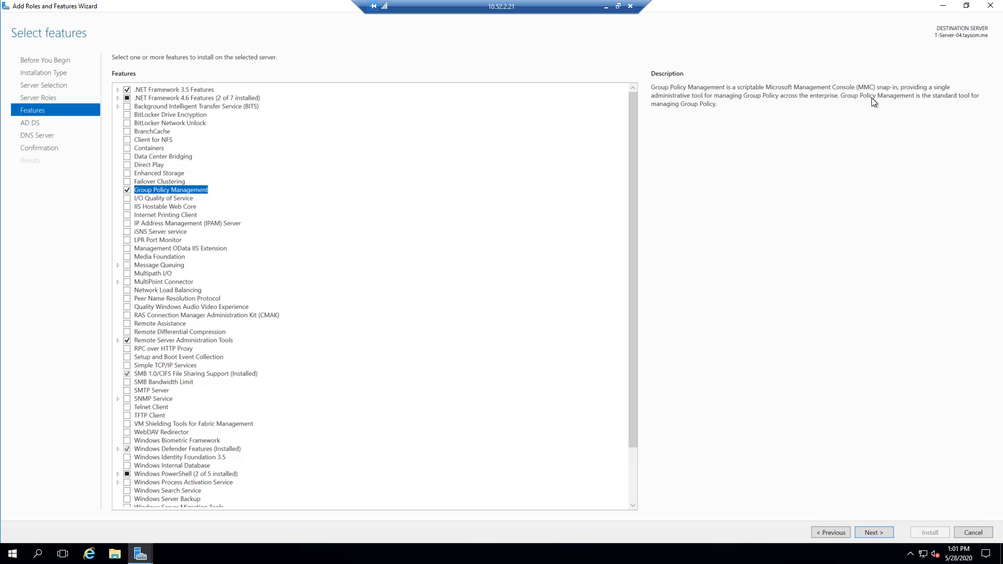
pyautogui.click(878, 533)
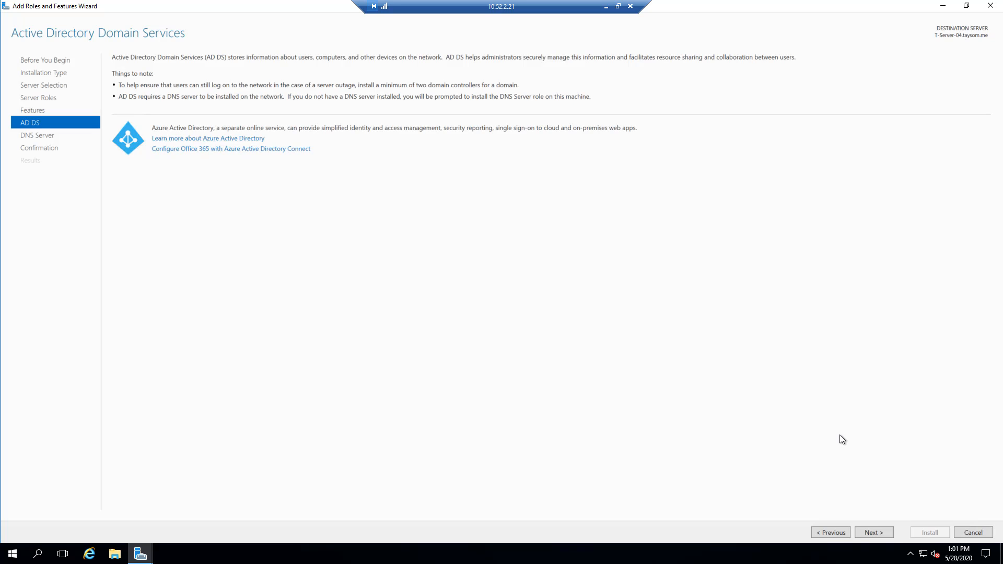
pyautogui.click(873, 533)
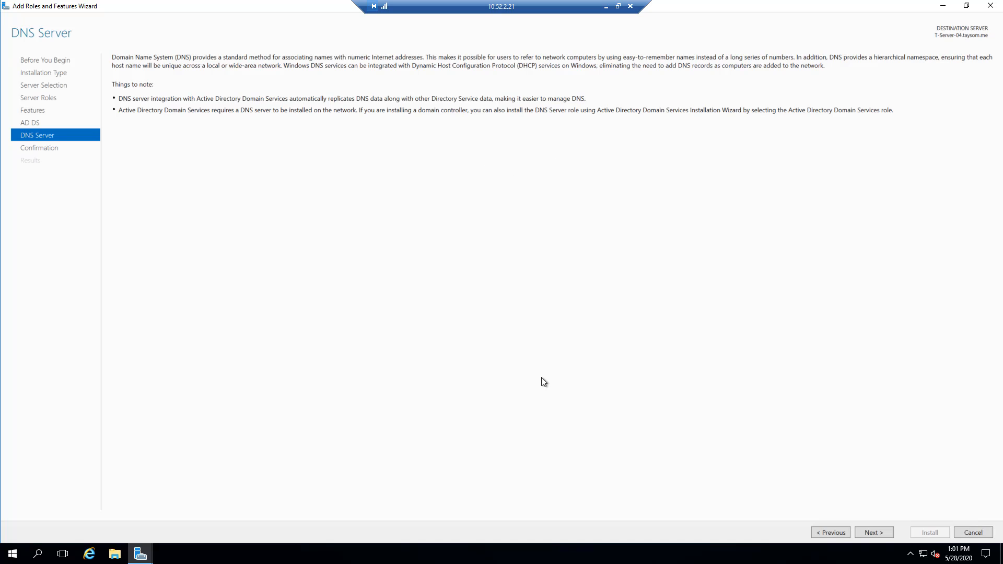
pyautogui.click(873, 533)
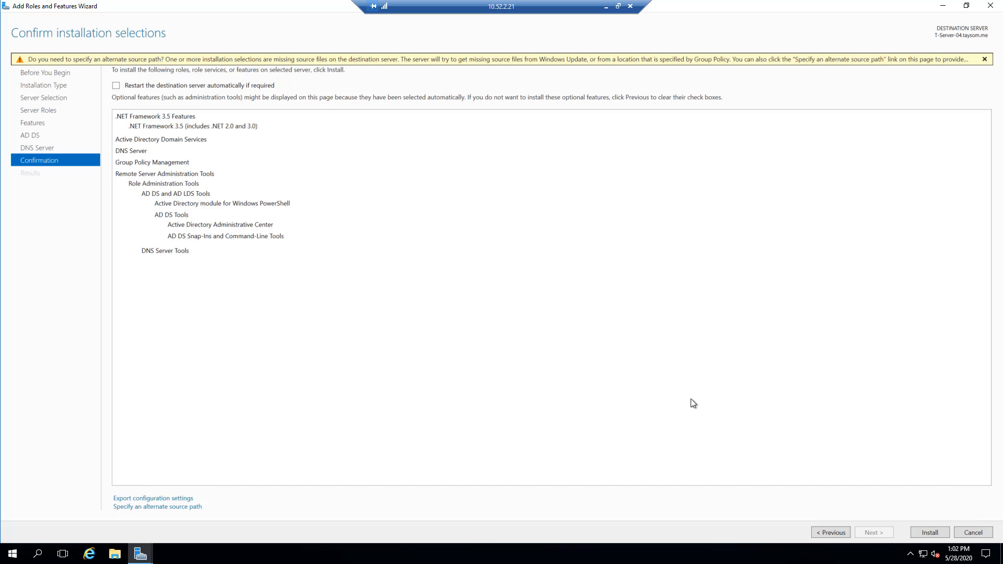
pyautogui.click(930, 532)
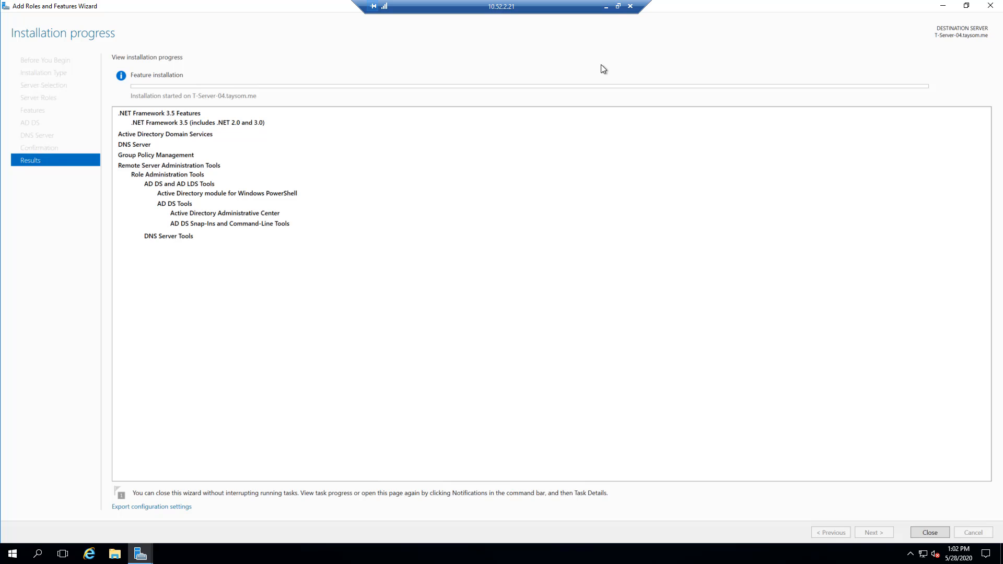
pyautogui.click(618, 6)
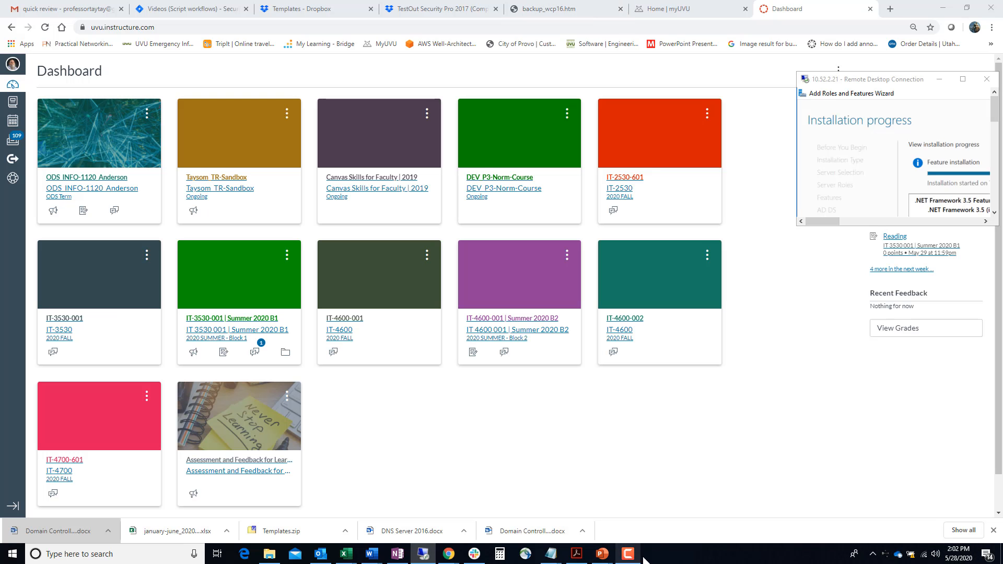
pyautogui.click(628, 554)
pyautogui.click(875, 518)
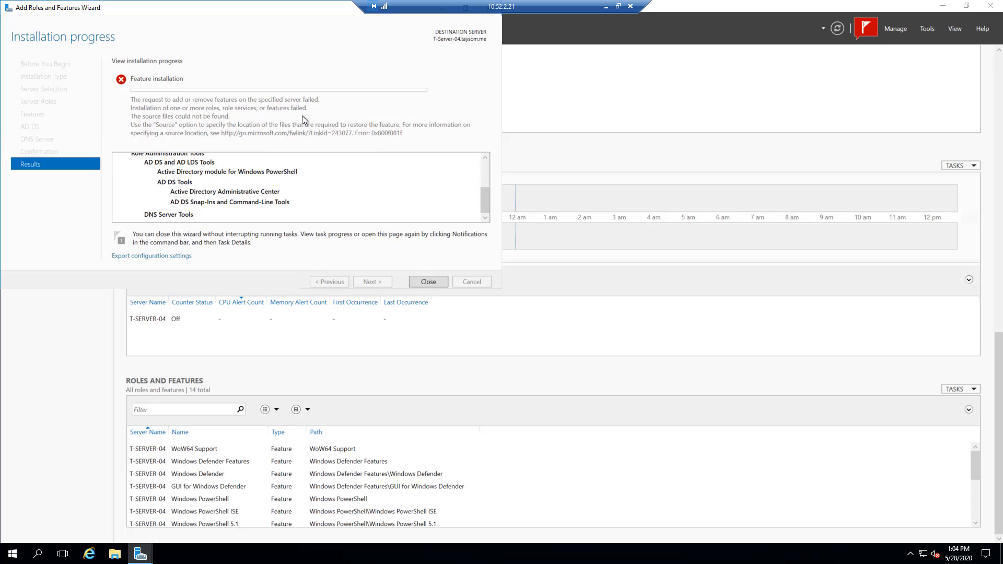
# - Review the feature installation results, reopen them from the Server Manager notification, and close them again
pyautogui.scroll(4, 373, 179)
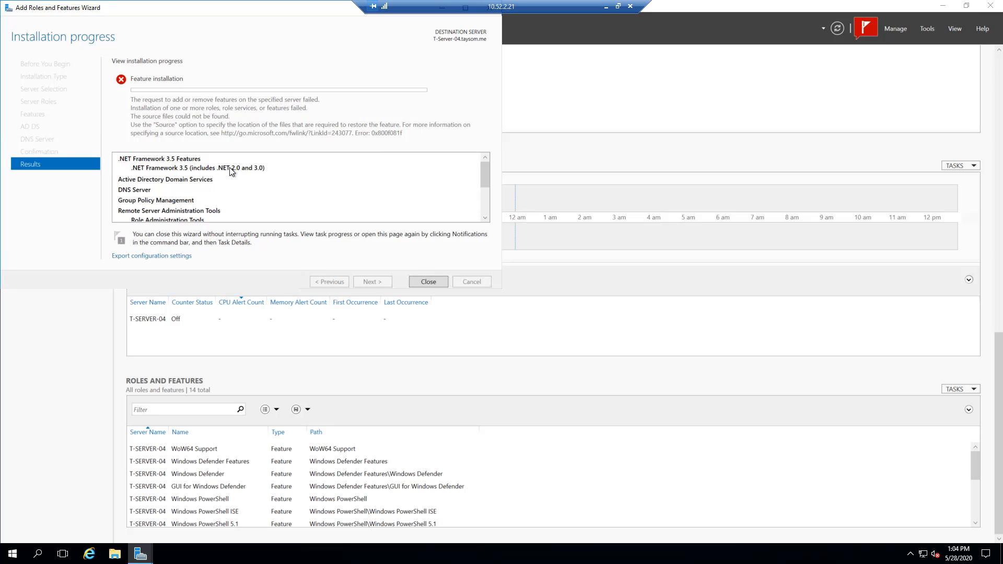
pyautogui.click(428, 282)
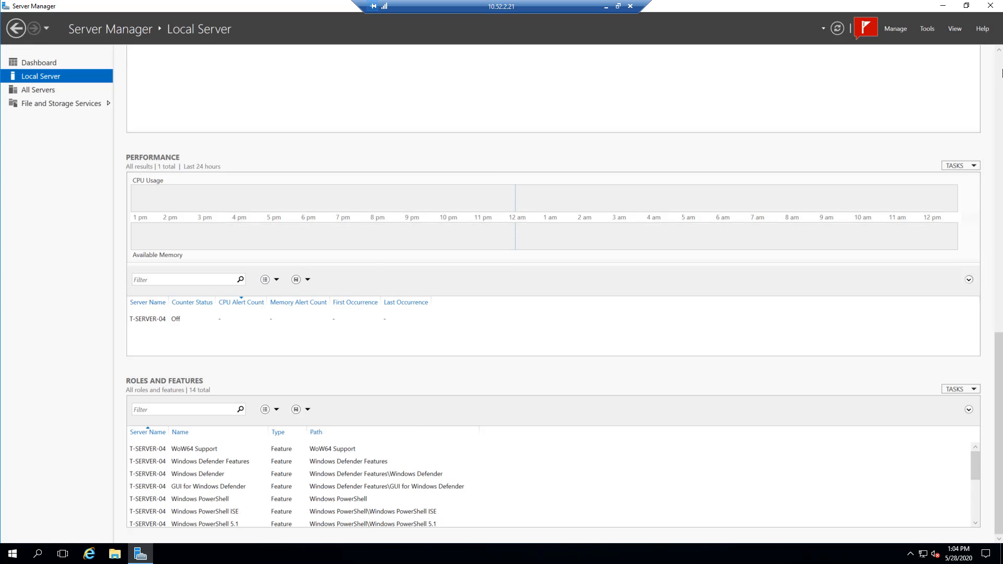
pyautogui.click(867, 29)
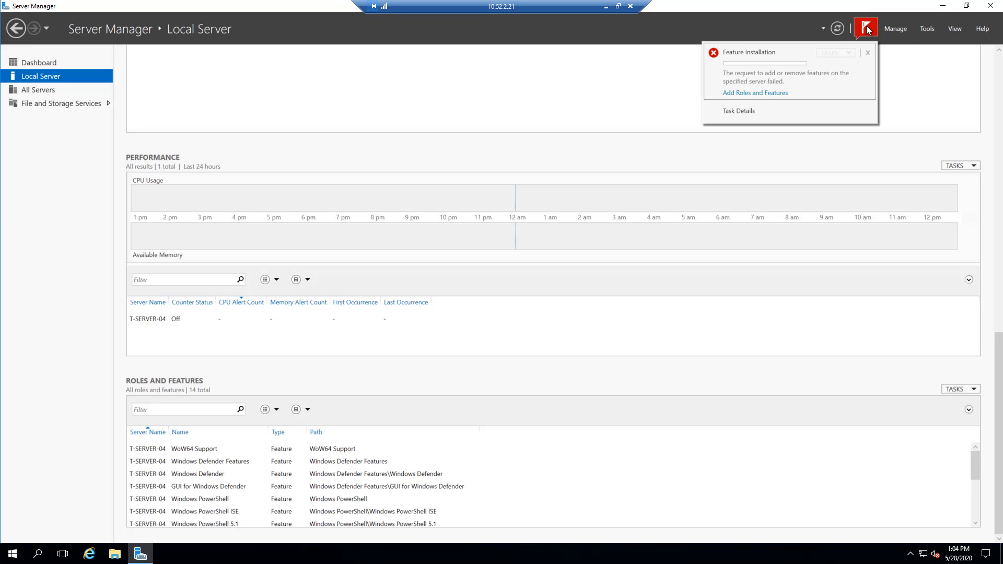
pyautogui.click(754, 93)
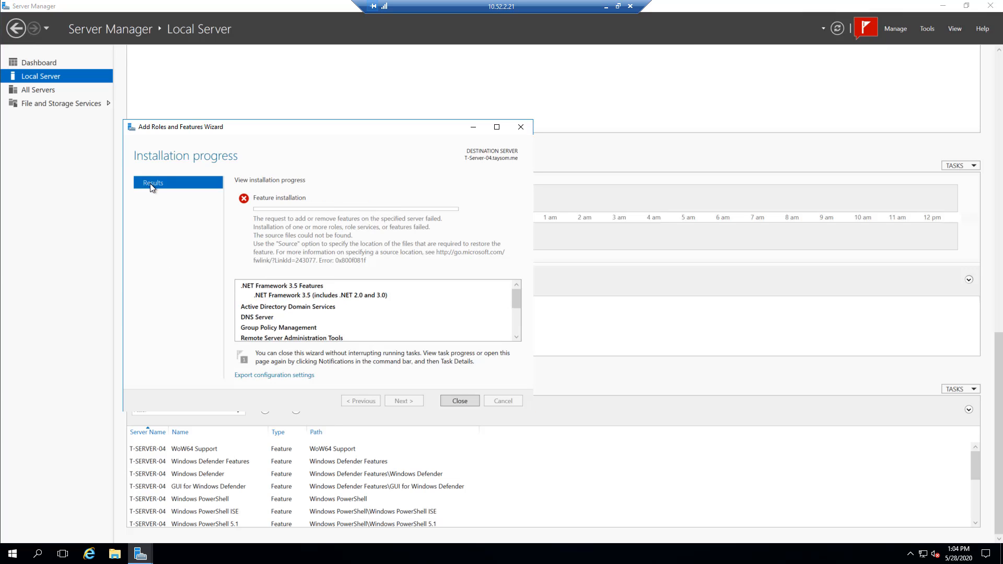
pyautogui.click(453, 401)
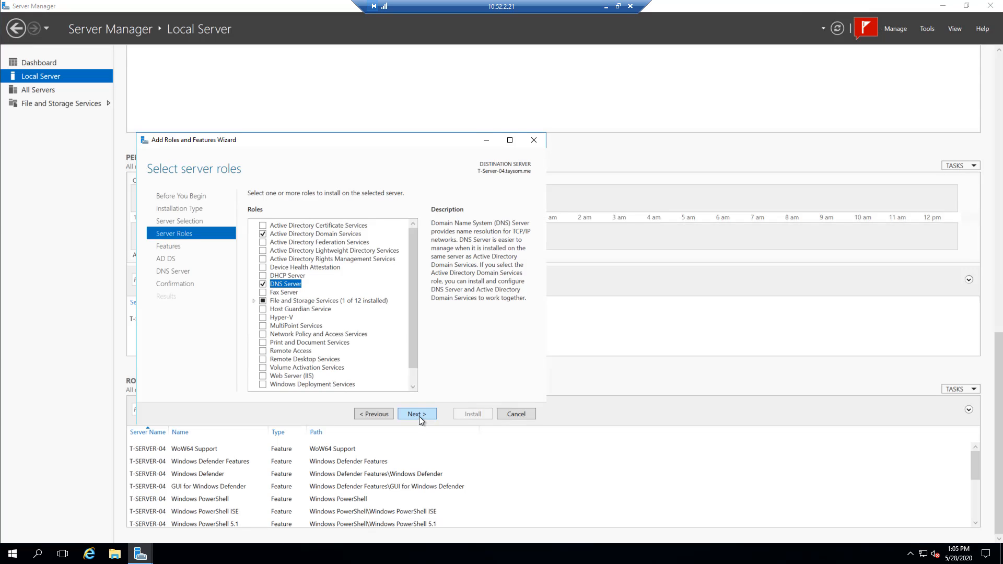
# - Keep the Active Directory Domain Services and DNS Server roles, check the feature list, and accept it with .NET Framework 3.5 Features unselected
pyautogui.click(417, 414)
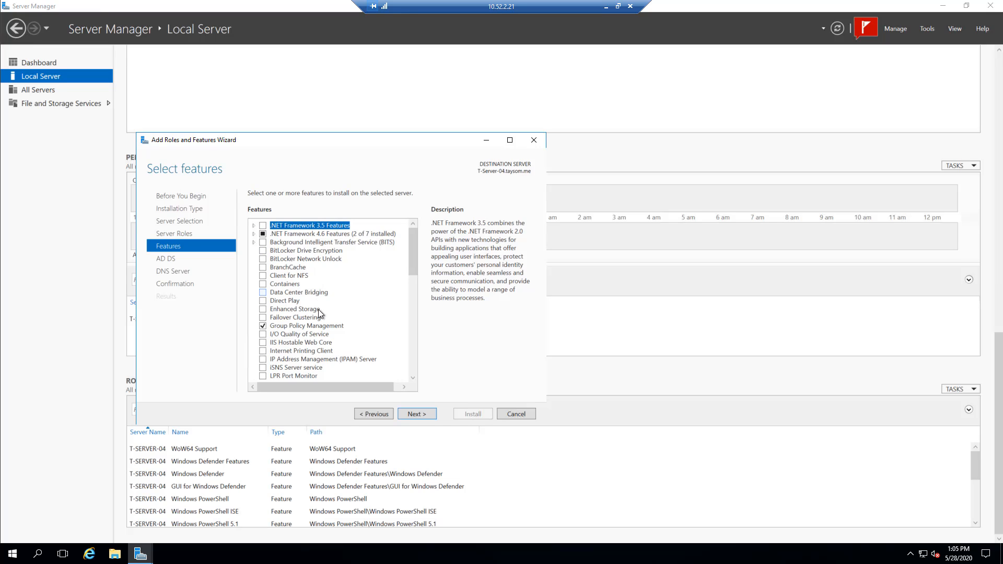
pyautogui.scroll(-5, 313, 316)
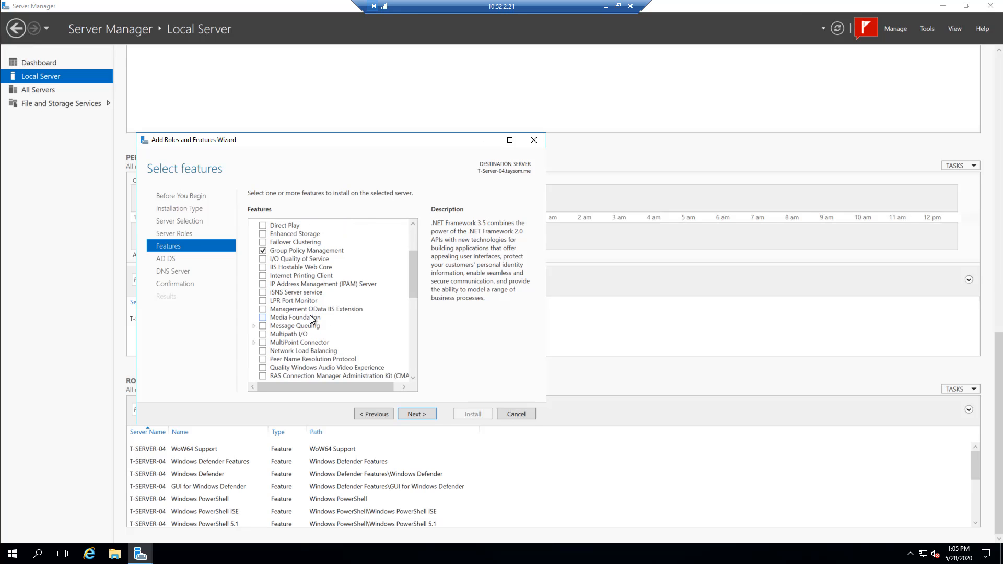
pyautogui.scroll(-4, 310, 319)
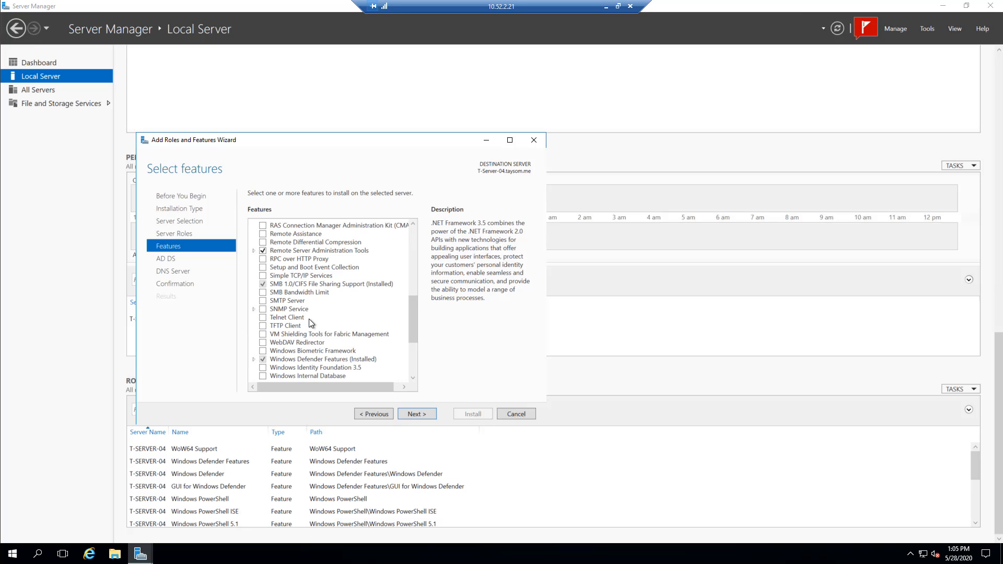
pyautogui.scroll(-3, 311, 324)
pyautogui.scroll(-1, 310, 324)
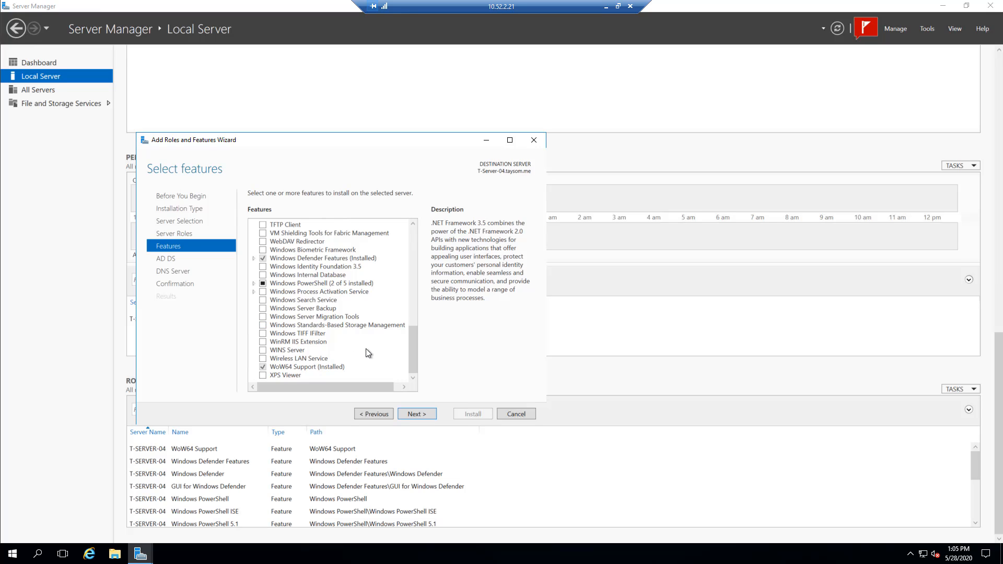
pyautogui.click(418, 415)
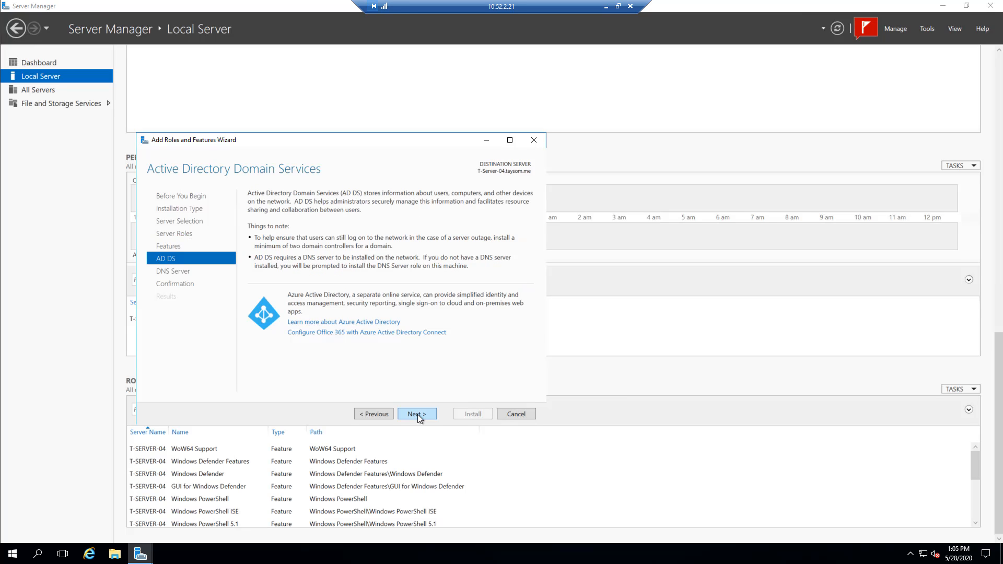
# - Continue past the AD DS and DNS Server information pages and start the installation without automatic restart
pyautogui.click(418, 415)
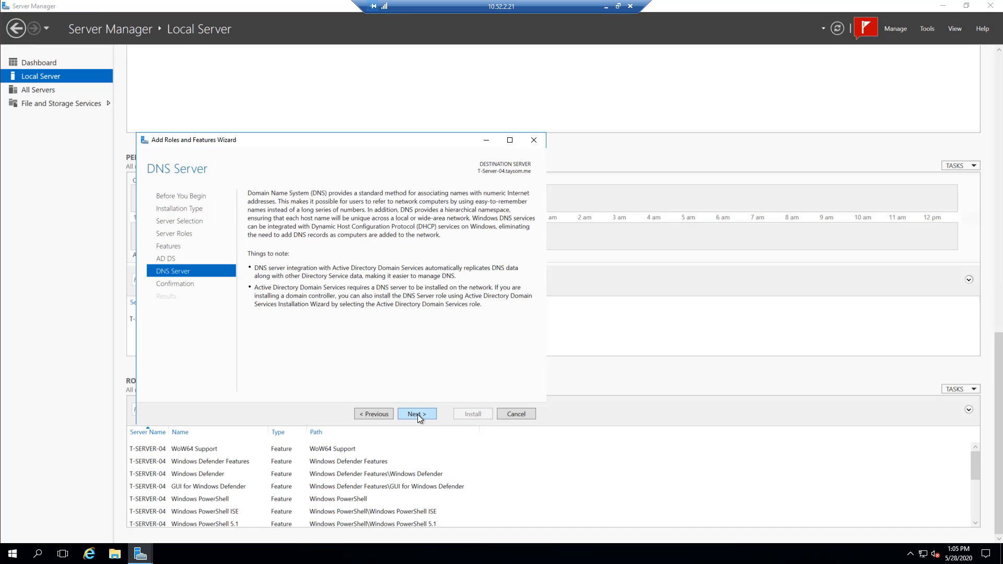
pyautogui.click(418, 415)
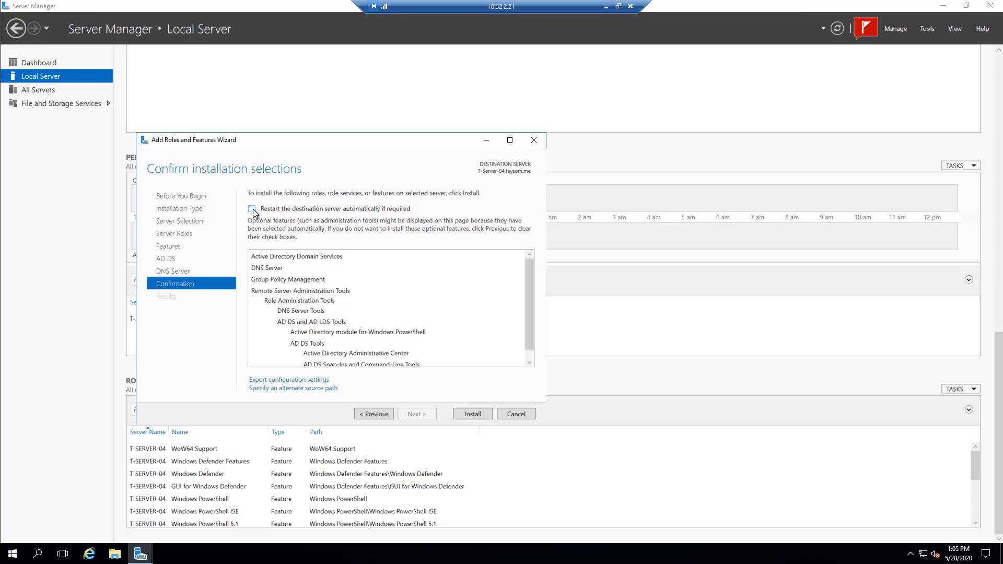
pyautogui.click(472, 414)
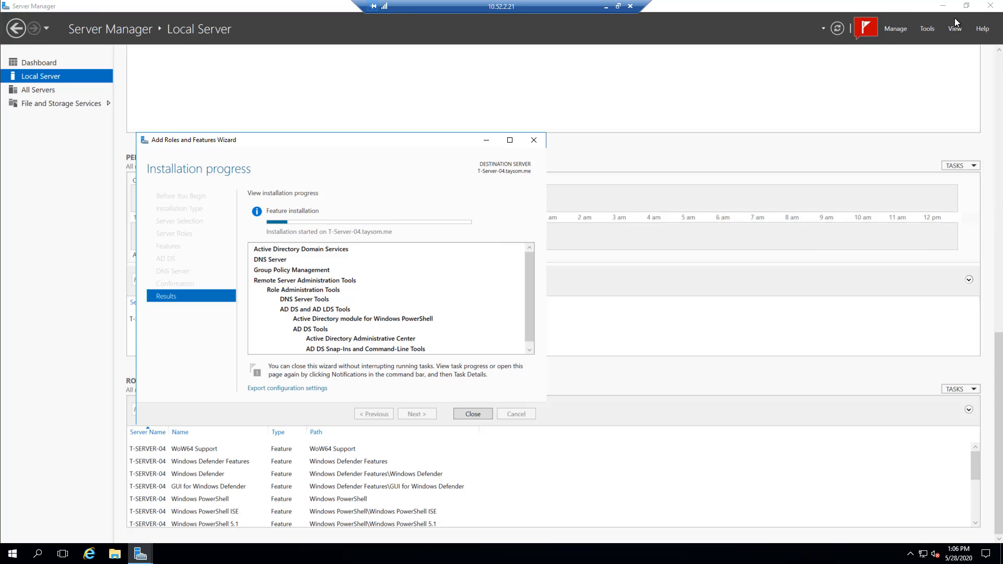
pyautogui.click(967, 7)
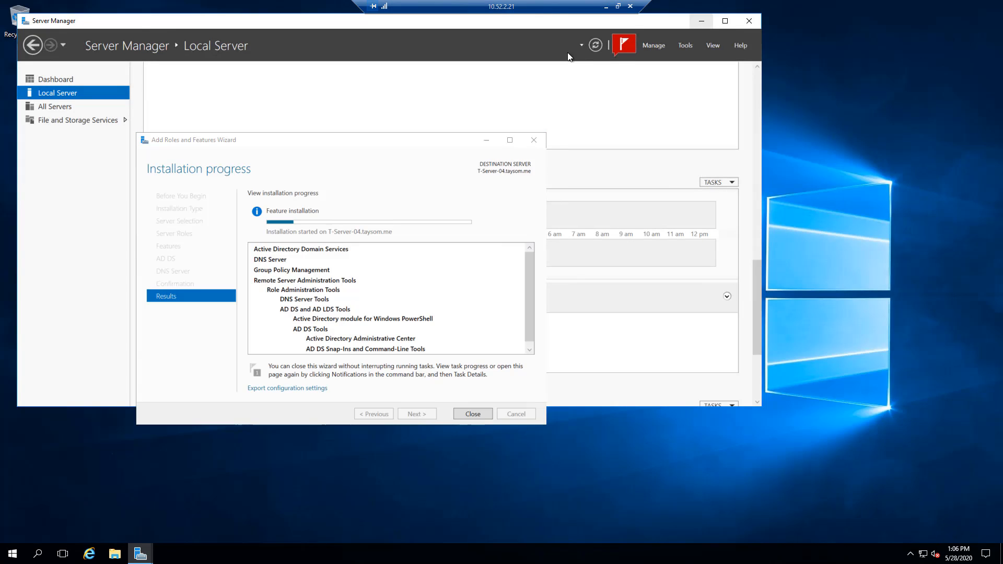
pyautogui.click(721, 23)
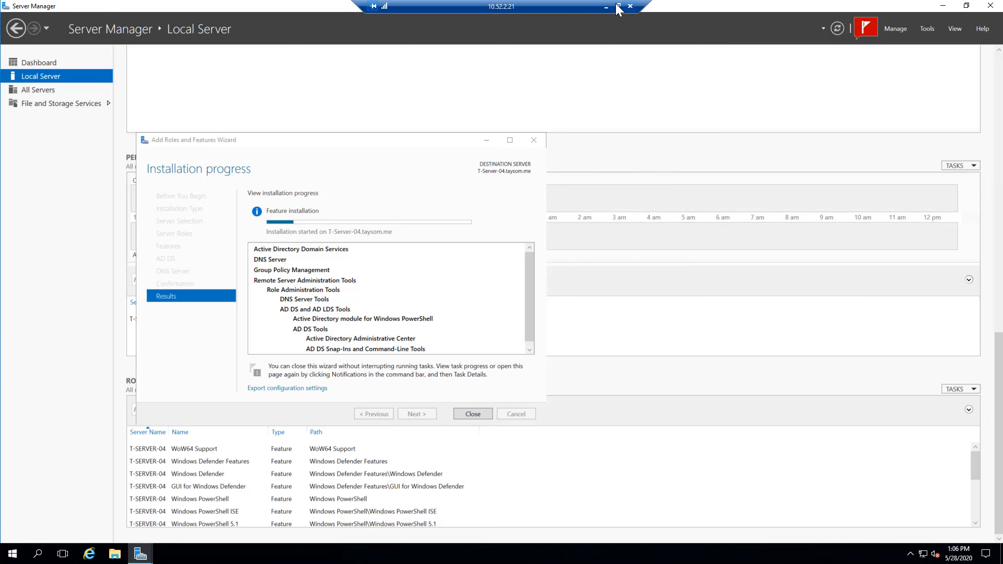
pyautogui.click(618, 6)
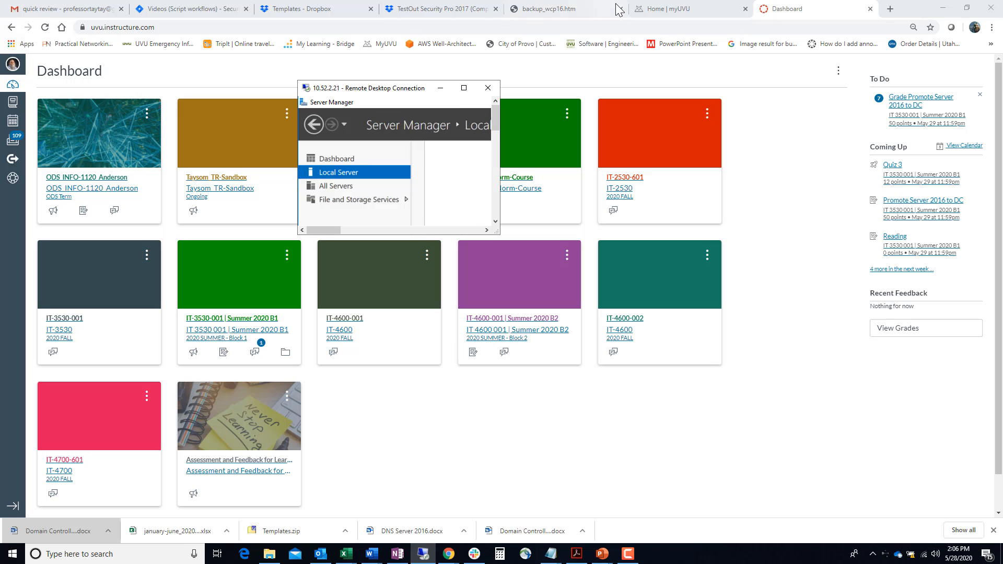
pyautogui.click(627, 553)
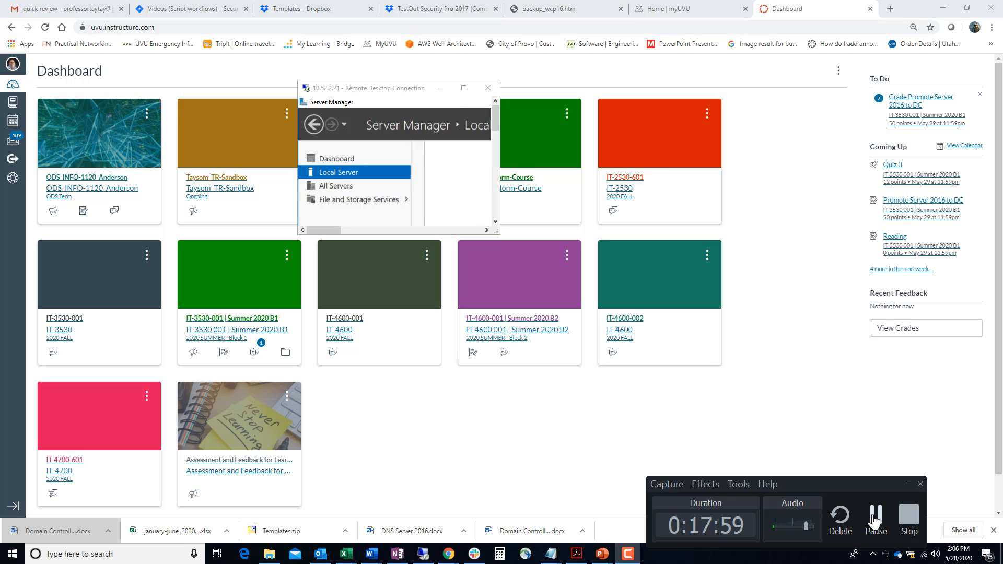
pyautogui.click(875, 520)
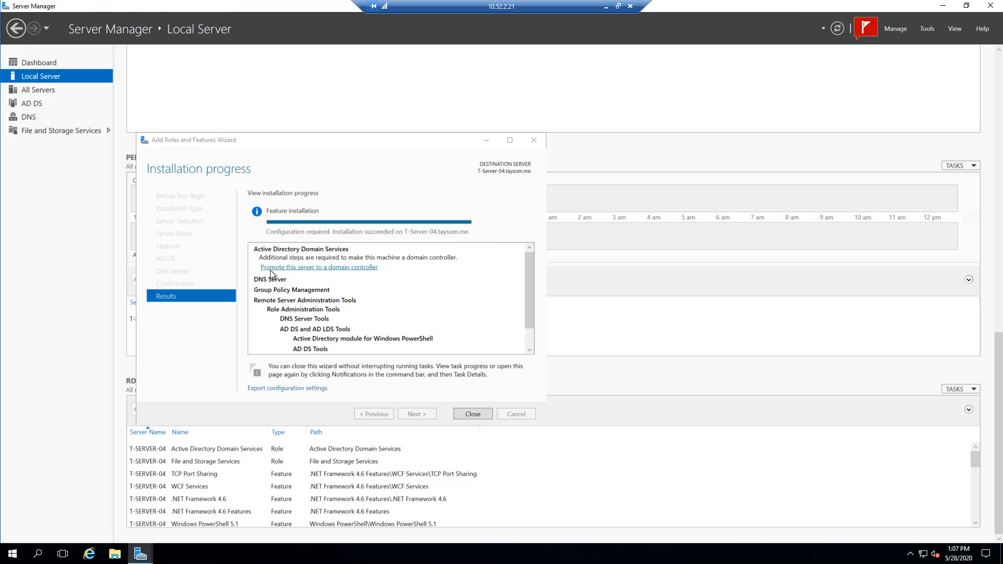
# - Start promoting the server to a domain controller and try to add a new forest with the root domain name taysom.me
pyautogui.click(333, 268)
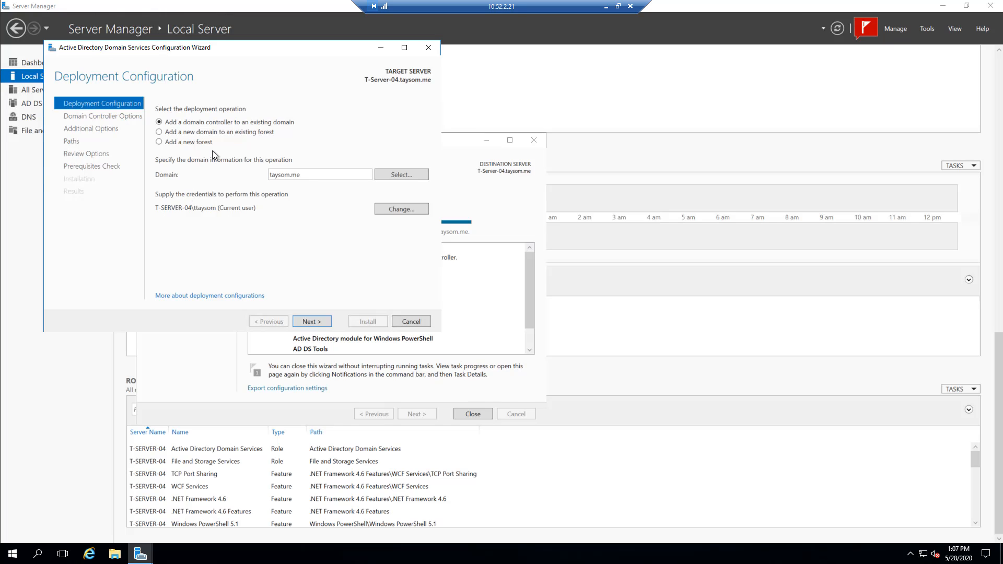
pyautogui.click(159, 142)
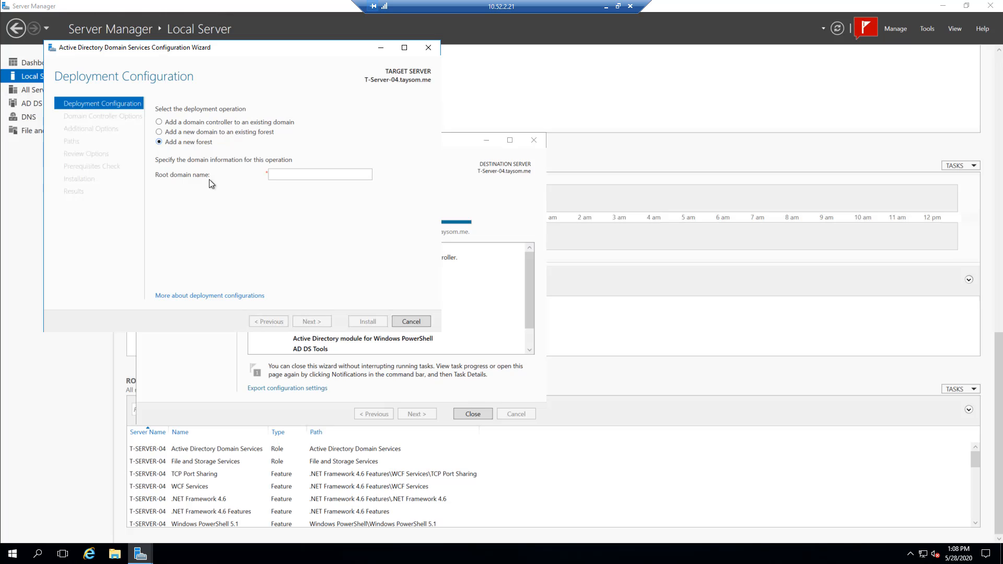
pyautogui.click(274, 174)
pyautogui.write('tays')
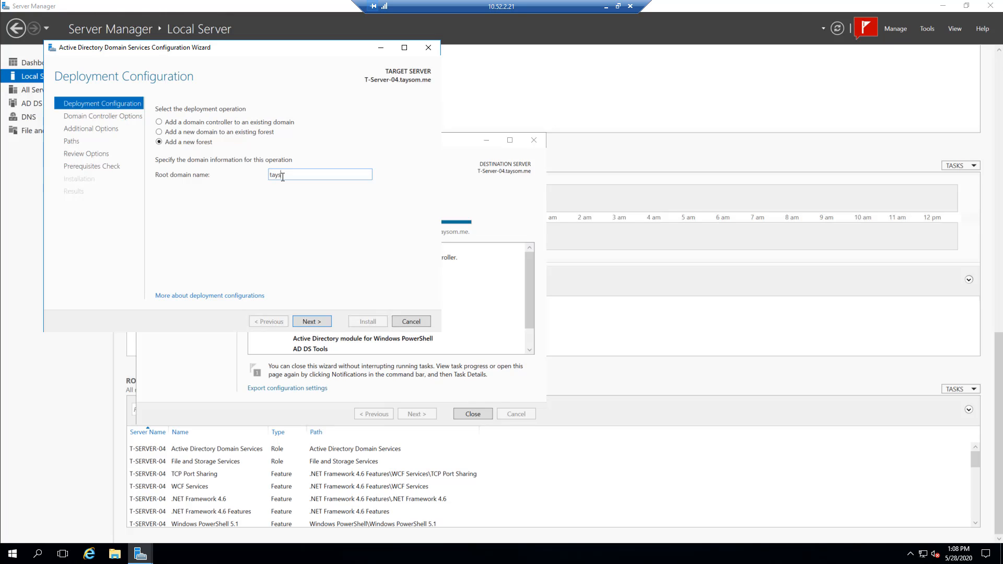
pyautogui.write('om.me')
pyautogui.click(310, 321)
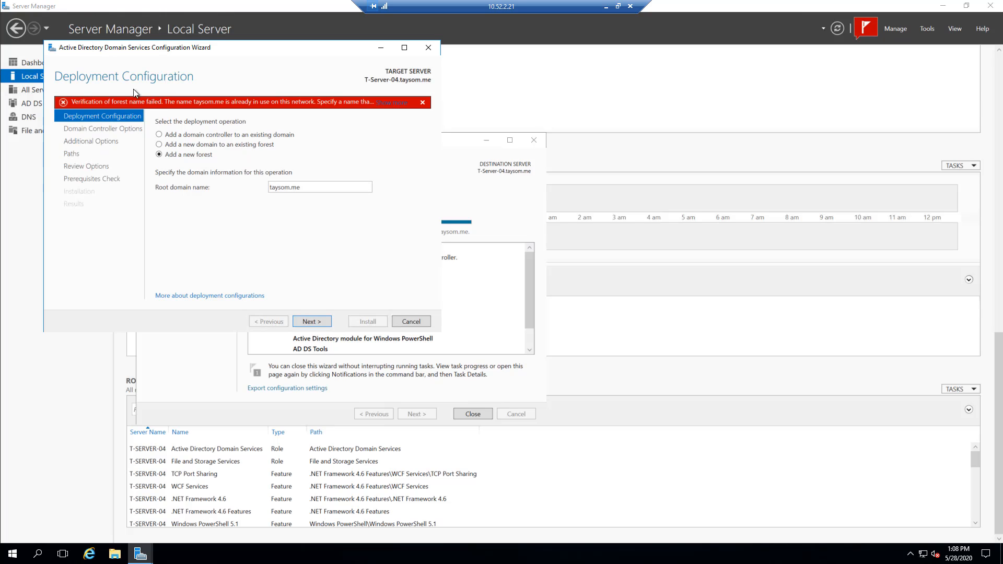
# - Change the new forest's root domain name to taysom.you and continue to the domain controller options
pyautogui.doubleClick(304, 187)
pyautogui.click(304, 187)
pyautogui.press('BackSpace')
pyautogui.press('BackSpace')
pyautogui.write('you')
pyautogui.click(312, 325)
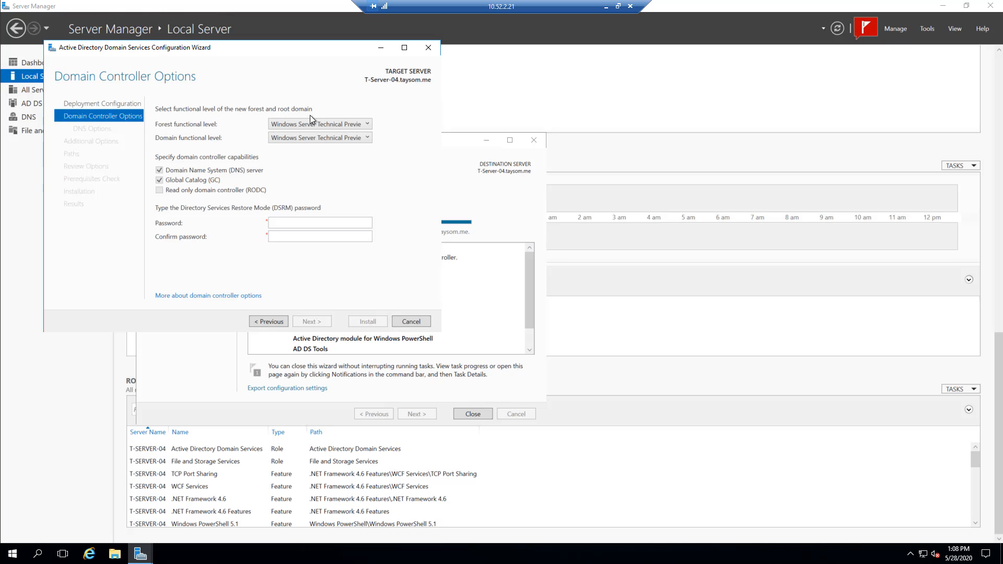
# - Check the available forest and domain functional levels without changing either selection
pyautogui.click(368, 124)
pyautogui.click(368, 123)
pyautogui.click(370, 137)
pyautogui.click(369, 137)
# - Enter and confirm the Directory Services Restore Mode (DSRM) password, keeping DNS server and Global Catalog enabled, and continue
pyautogui.click(306, 224)
pyautogui.write('••••••')
pyautogui.press('BackSpace')
pyautogui.press('BackSpace')
pyautogui.press('BackSpace')
pyautogui.write('•••••••••')
pyautogui.click(288, 239)
pyautogui.write('•••••••')
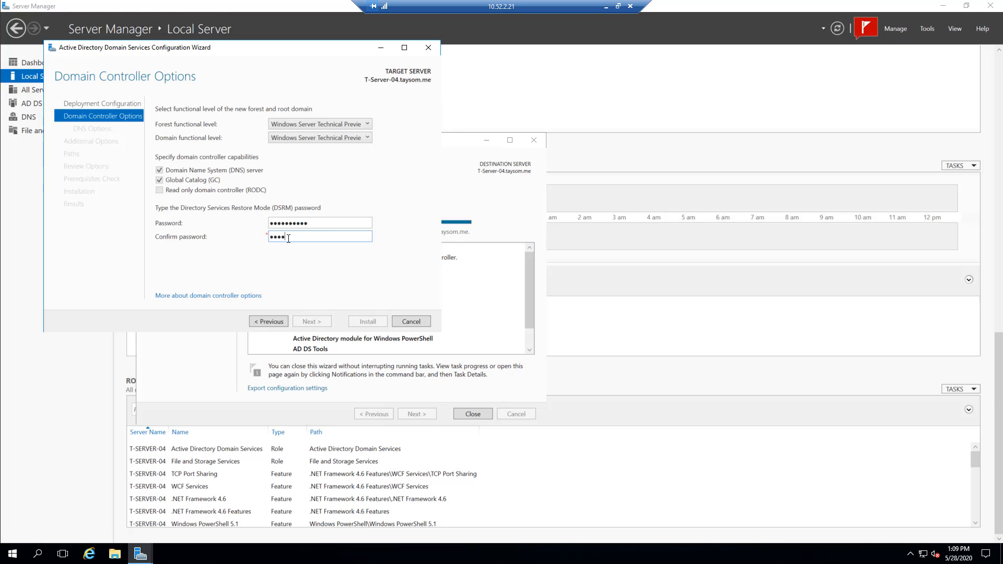
pyautogui.write('•••')
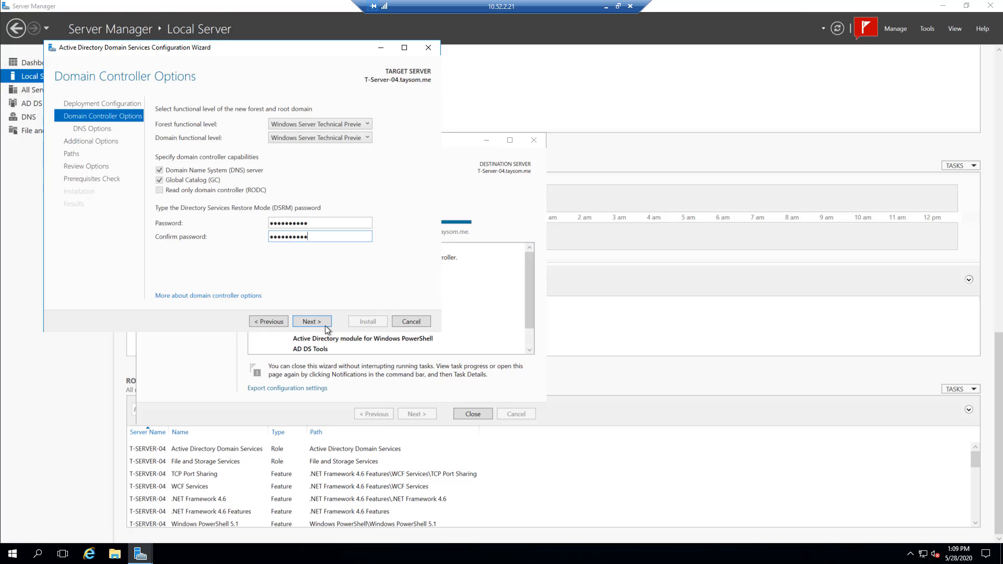
pyautogui.click(312, 322)
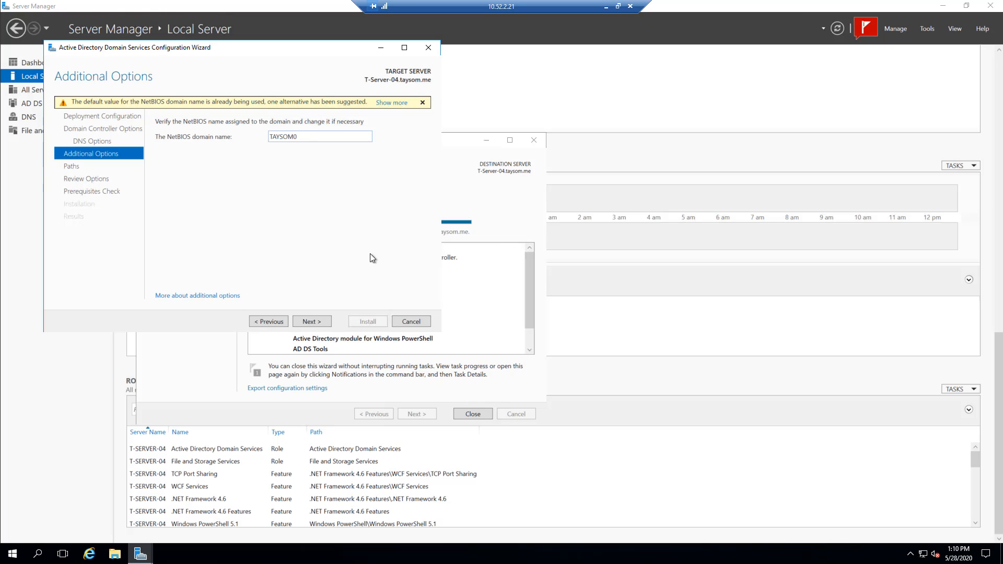
# - Accept the NetBIOS domain name TAYSOM0 and the default database, log and SYSVOL folders, and review the selected options
pyautogui.click(313, 322)
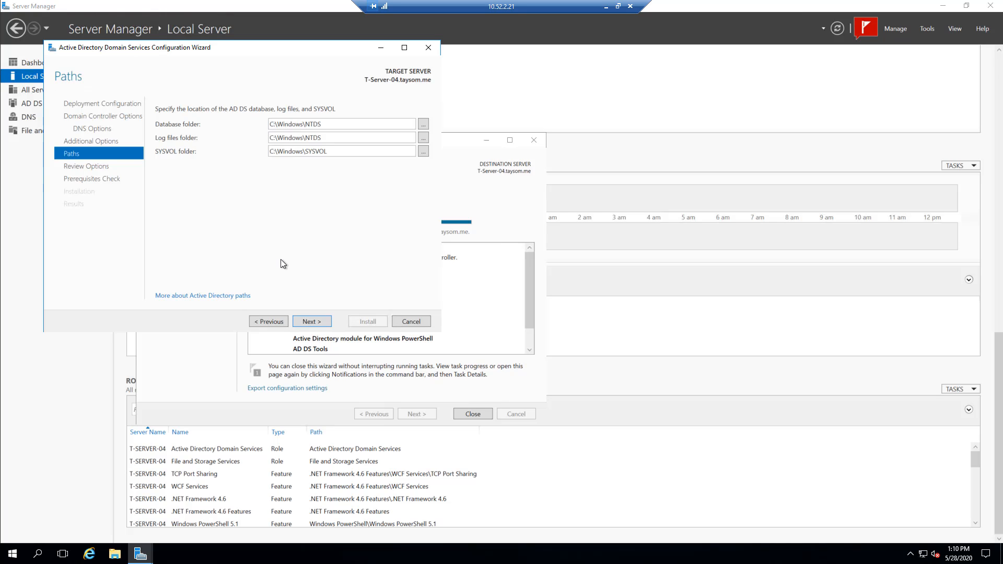
pyautogui.click(316, 323)
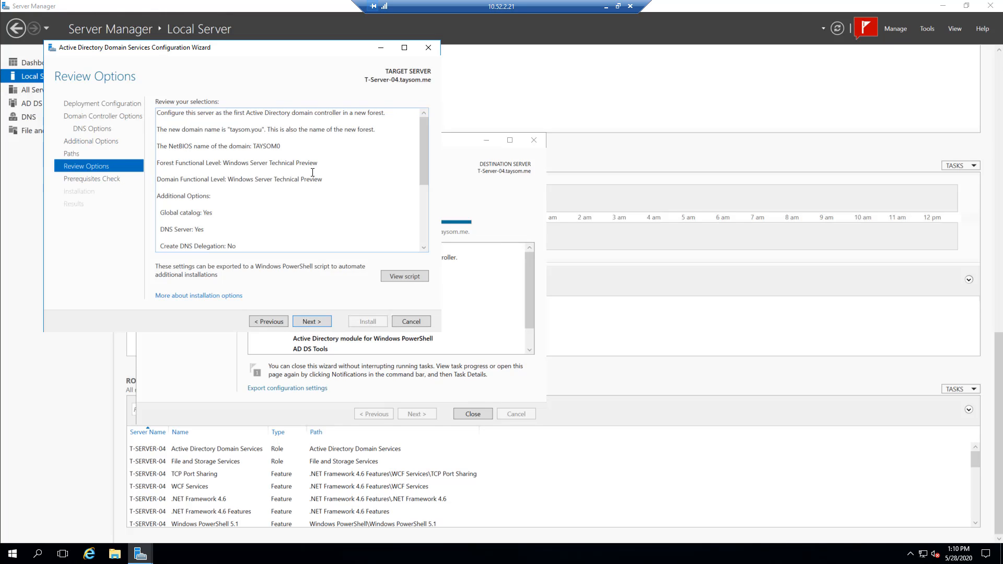
pyautogui.scroll(-3, 301, 193)
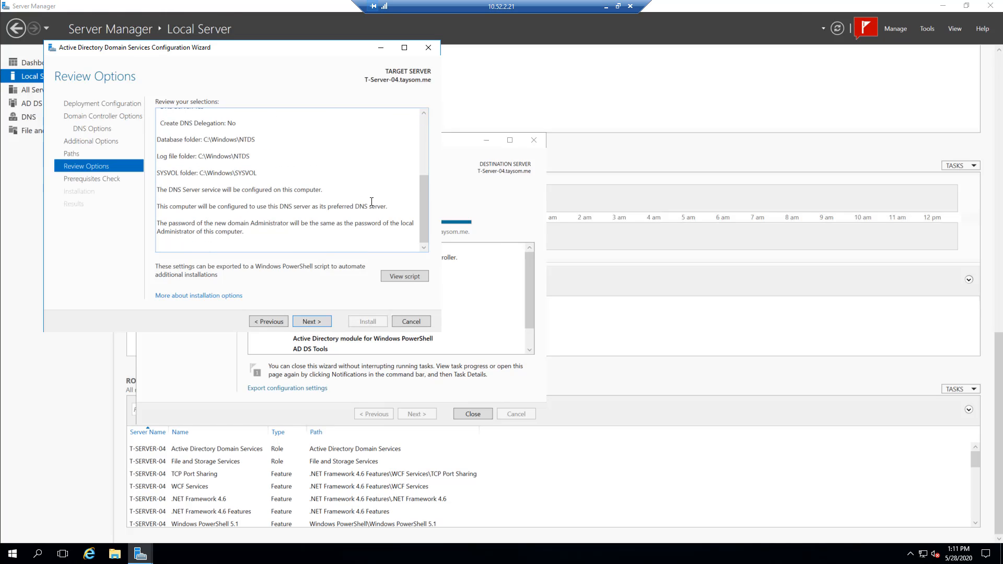
pyautogui.scroll(5, 371, 201)
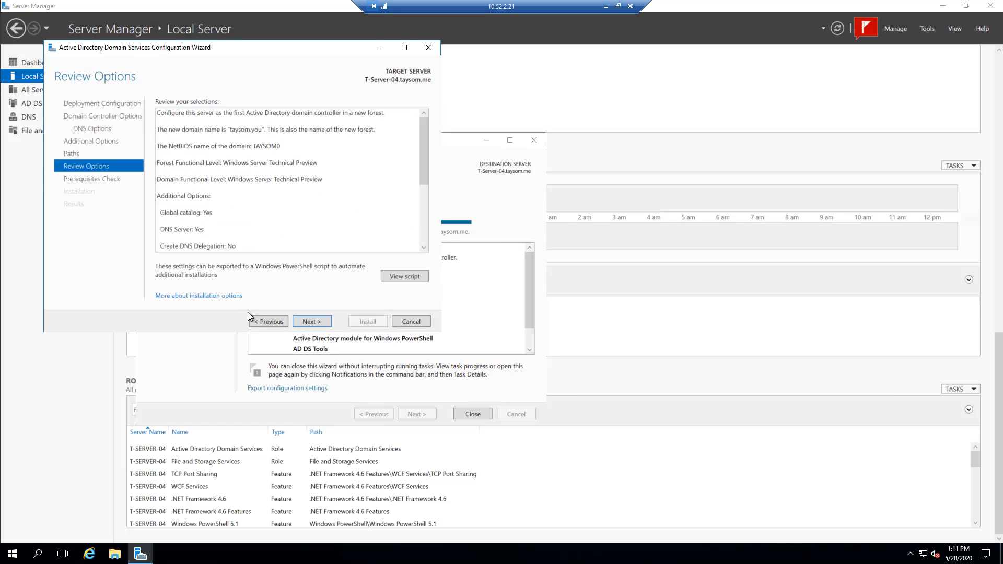
# - Try to view the online information about installation options, dismiss the blocked-content warnings, and close all browser tabs
pyautogui.click(192, 296)
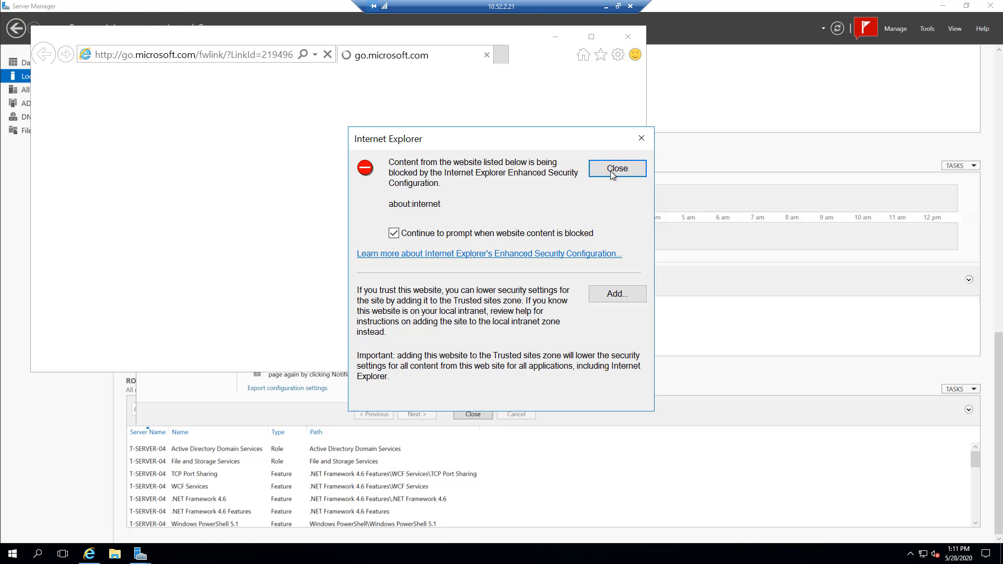
pyautogui.click(642, 140)
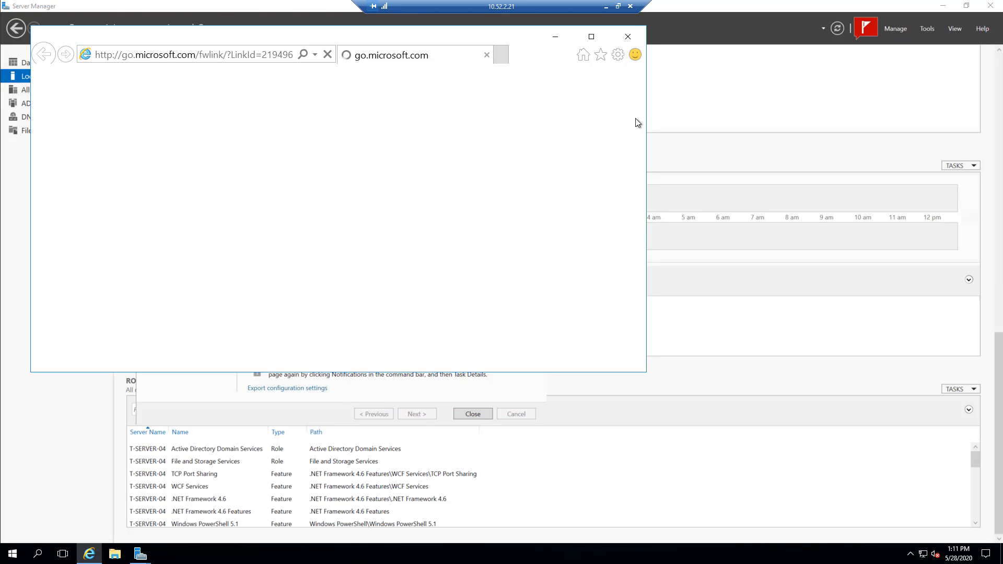
pyautogui.click(547, 52)
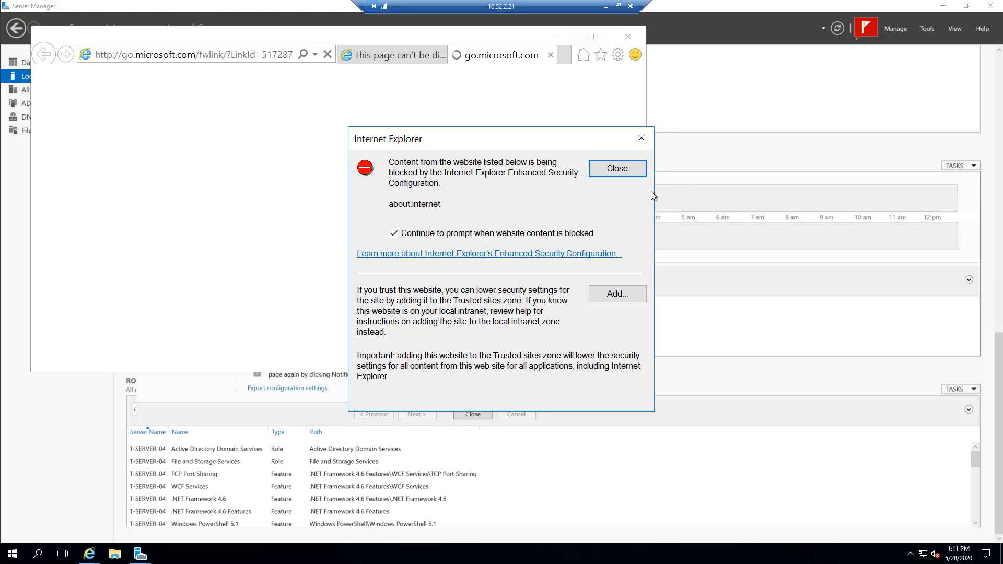
pyautogui.click(642, 140)
pyautogui.click(627, 37)
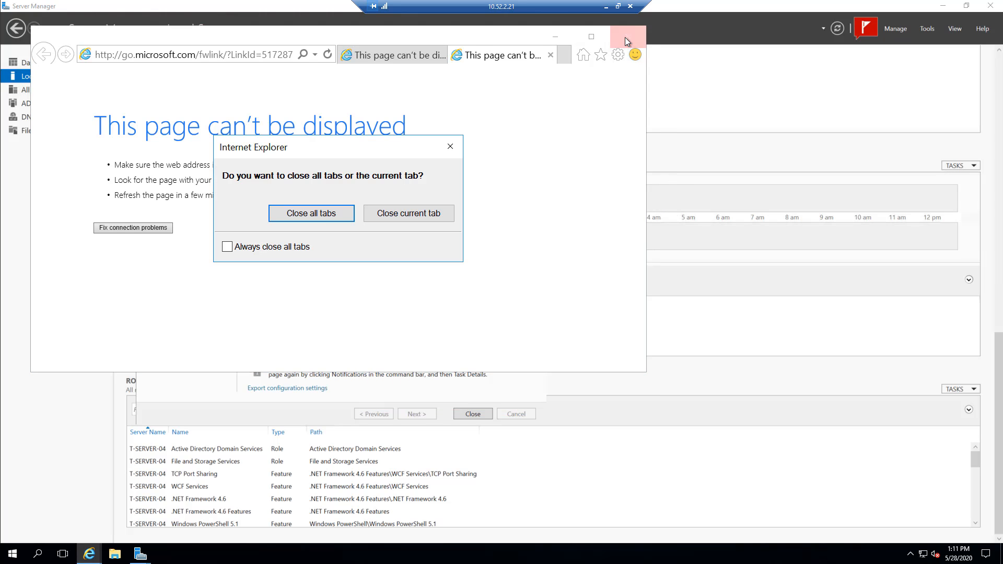
pyautogui.click(314, 214)
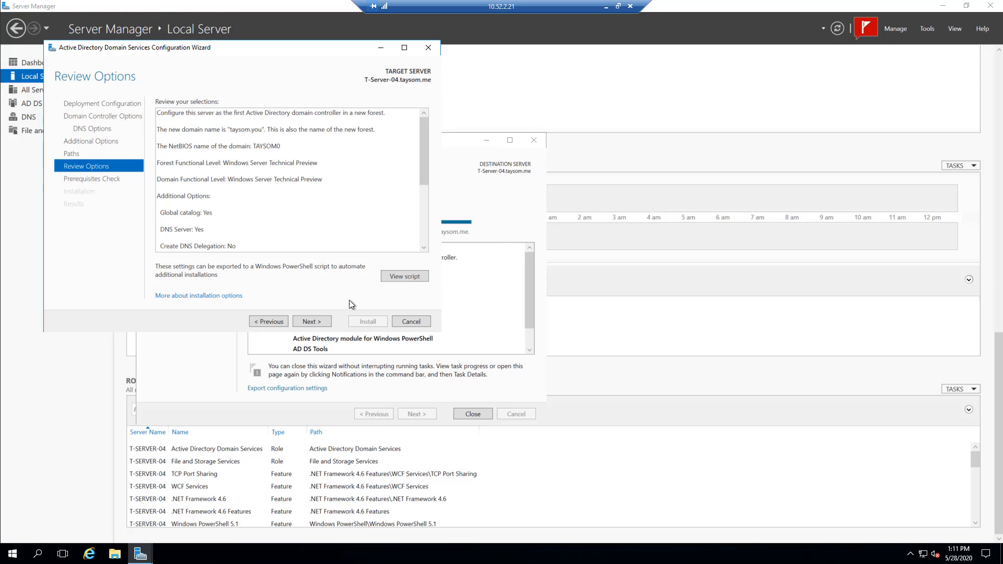
# - Run the prerequisites check, read through its results, and install the domain controller configuration, dismissing the restart notice
pyautogui.click(311, 322)
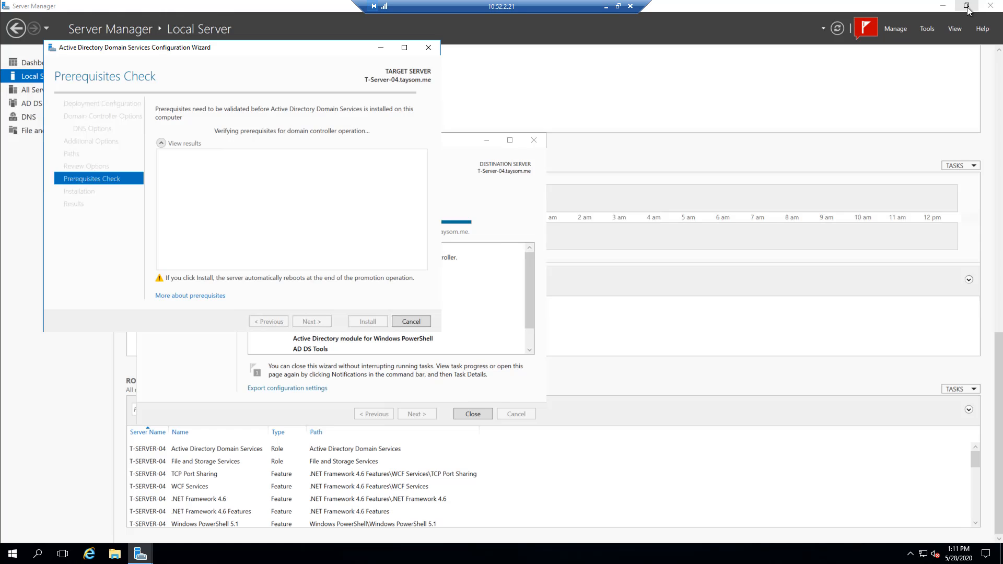
pyautogui.click(619, 7)
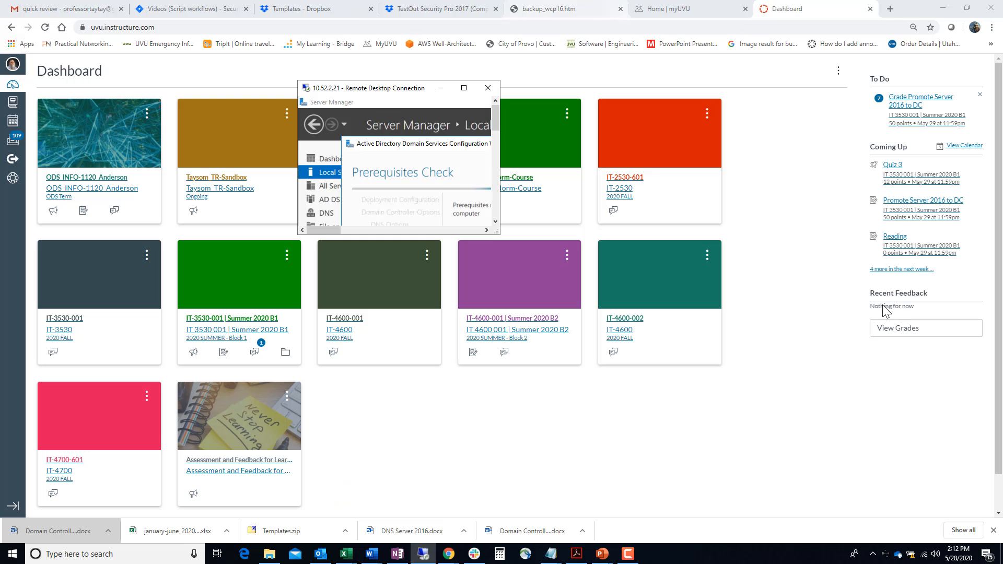
pyautogui.click(627, 554)
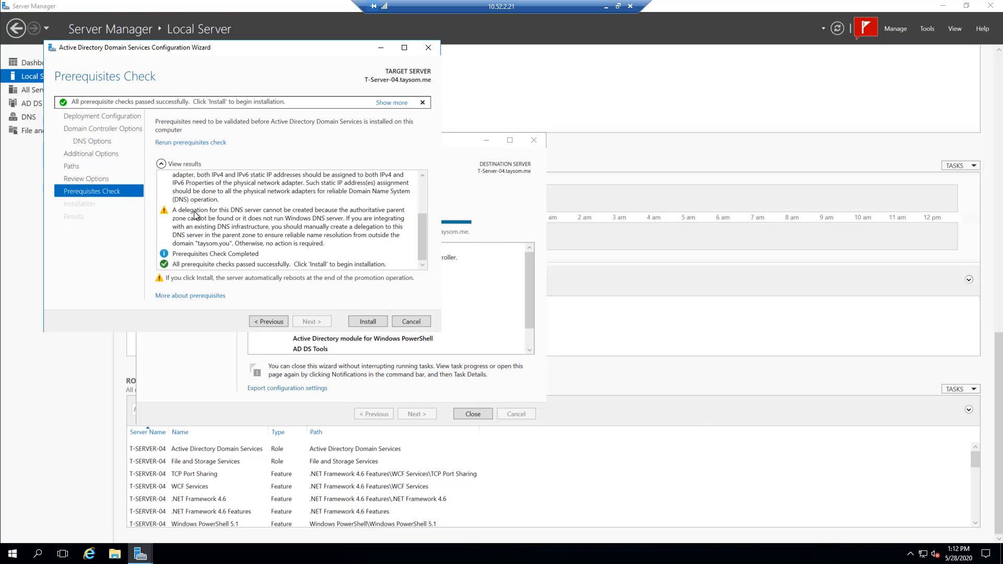
pyautogui.scroll(3, 231, 221)
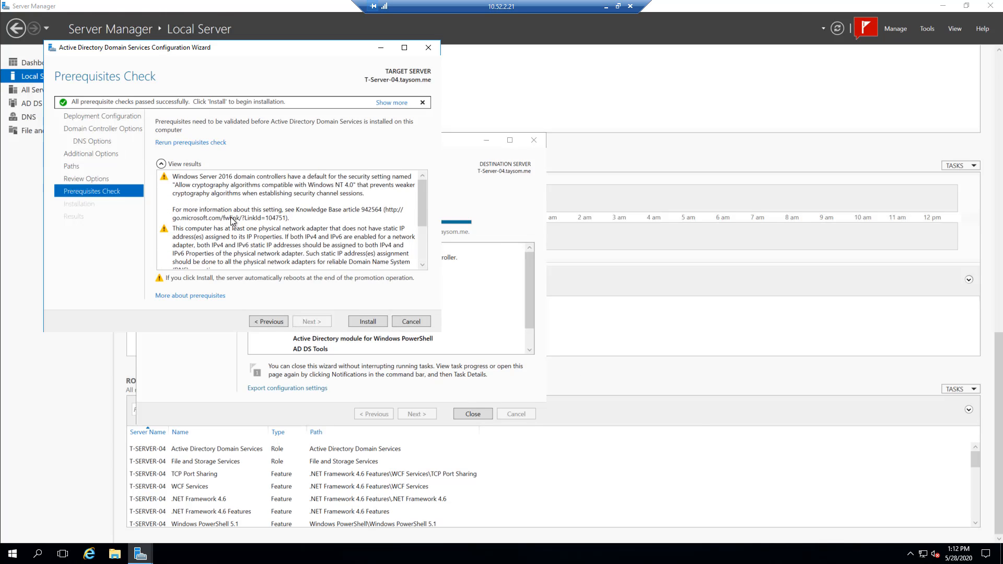
pyautogui.scroll(-2, 232, 220)
pyautogui.scroll(-1, 228, 218)
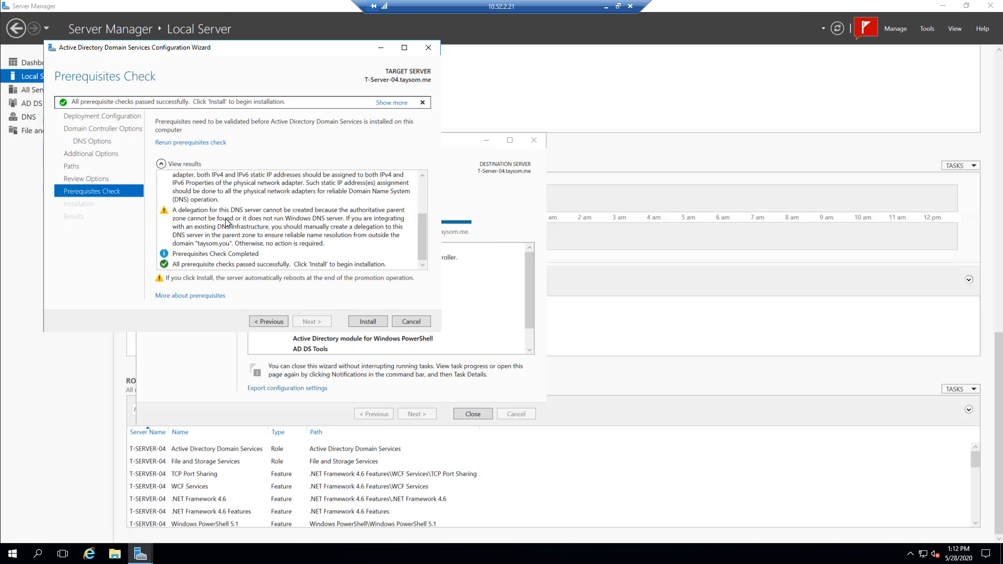
pyautogui.click(370, 323)
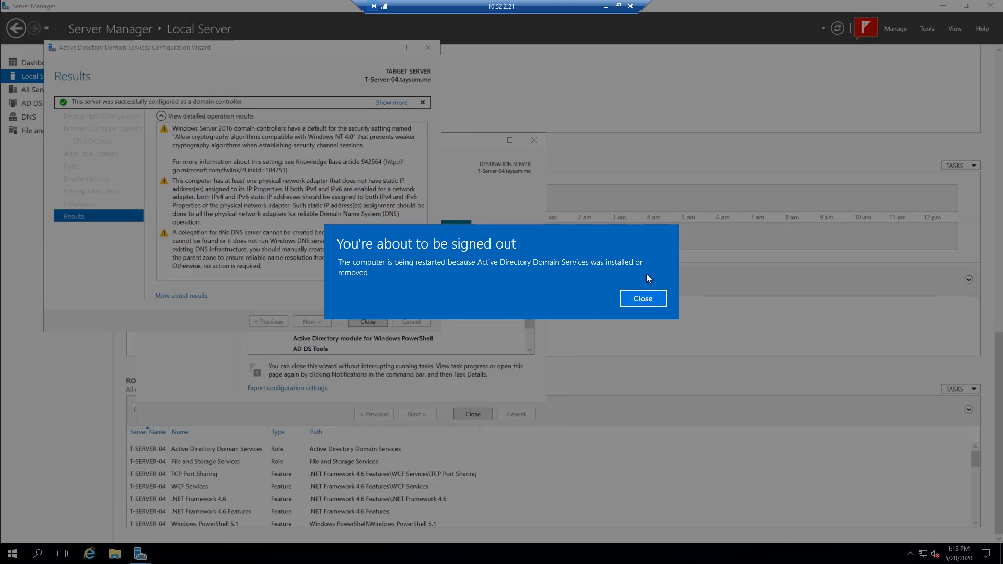
pyautogui.click(643, 300)
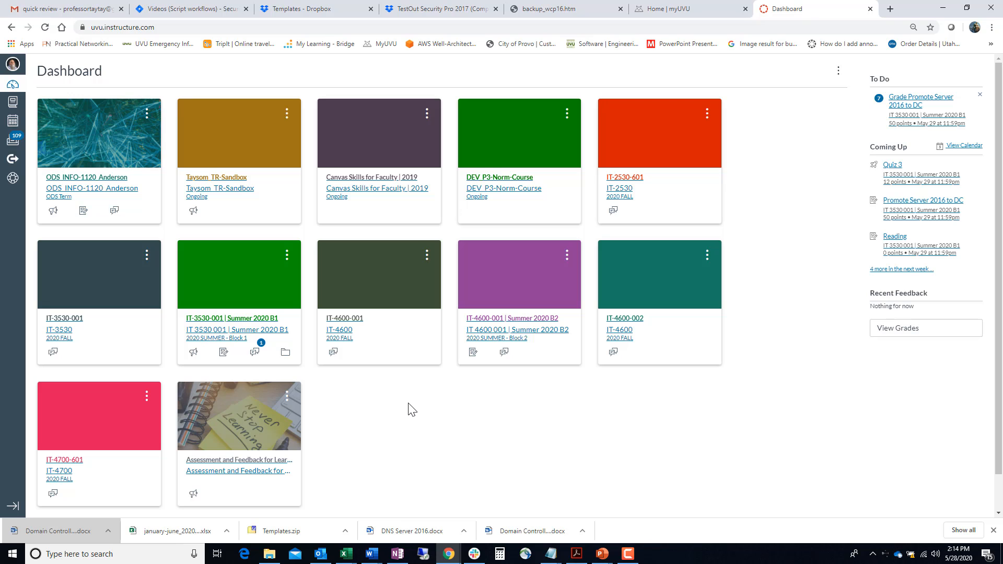
pyautogui.click(628, 554)
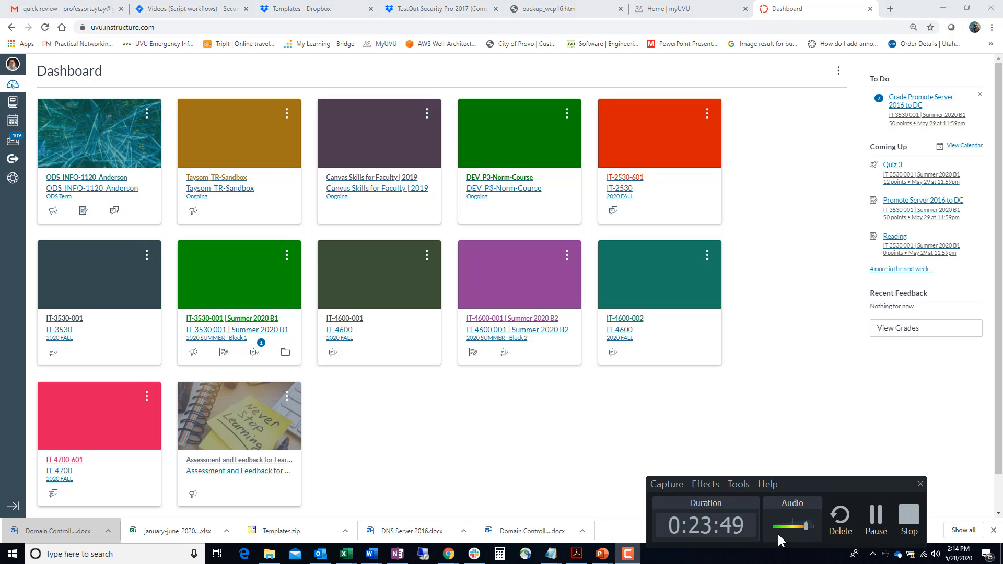
pyautogui.click(876, 518)
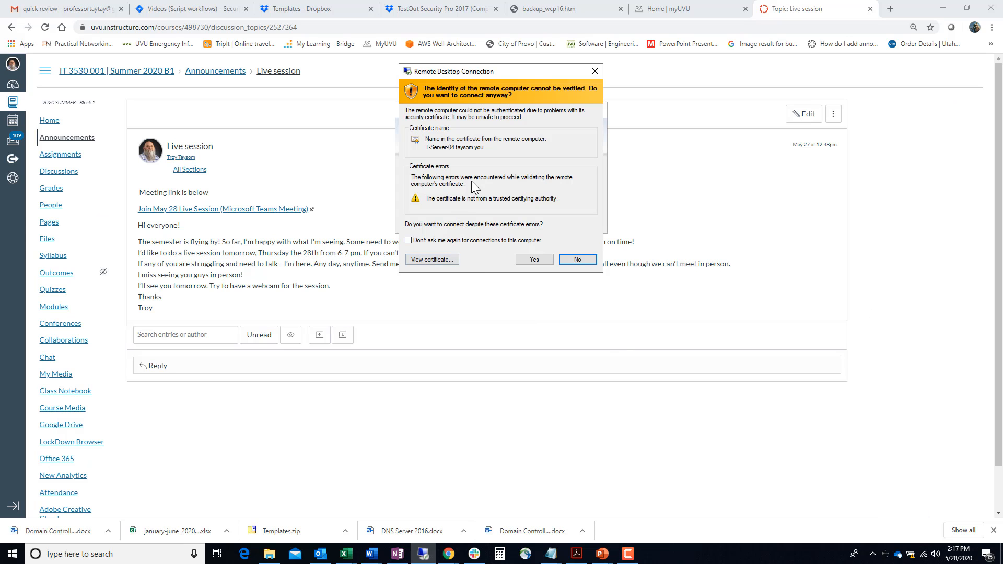
# - Reconnect to the remote server despite the certificate warning and view the Local Server's services alert details in the dashboard
pyautogui.click(532, 260)
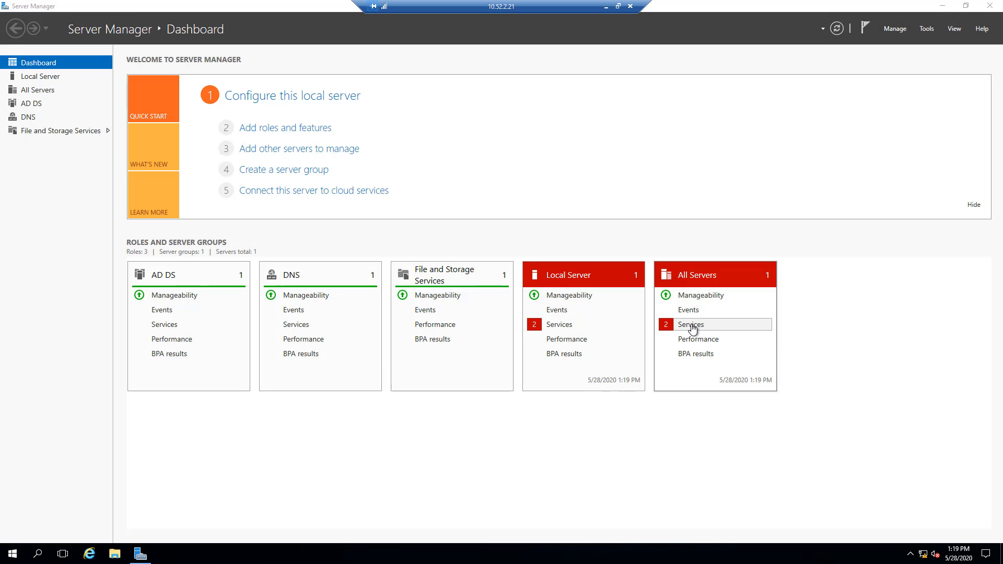
pyautogui.click(555, 329)
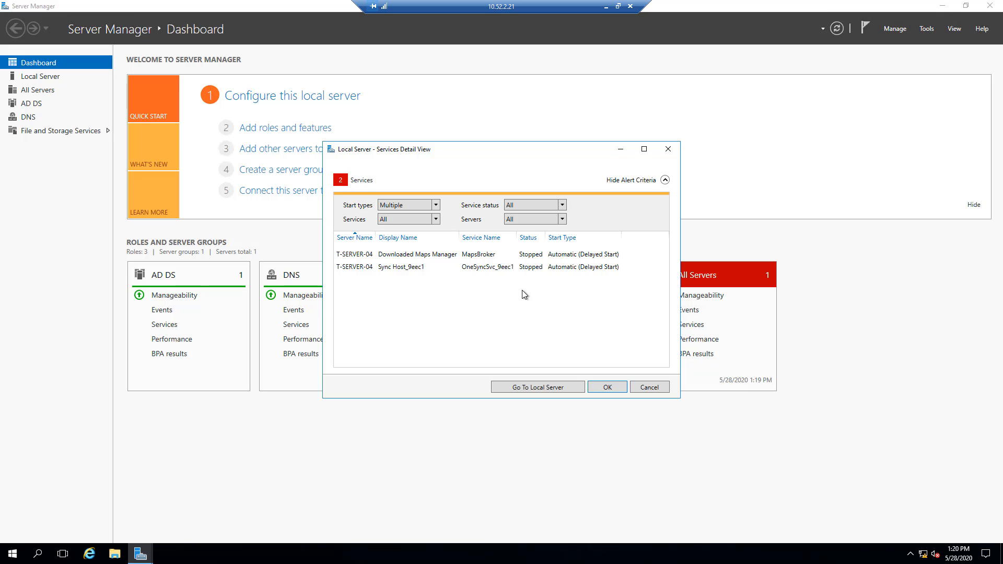
pyautogui.click(605, 388)
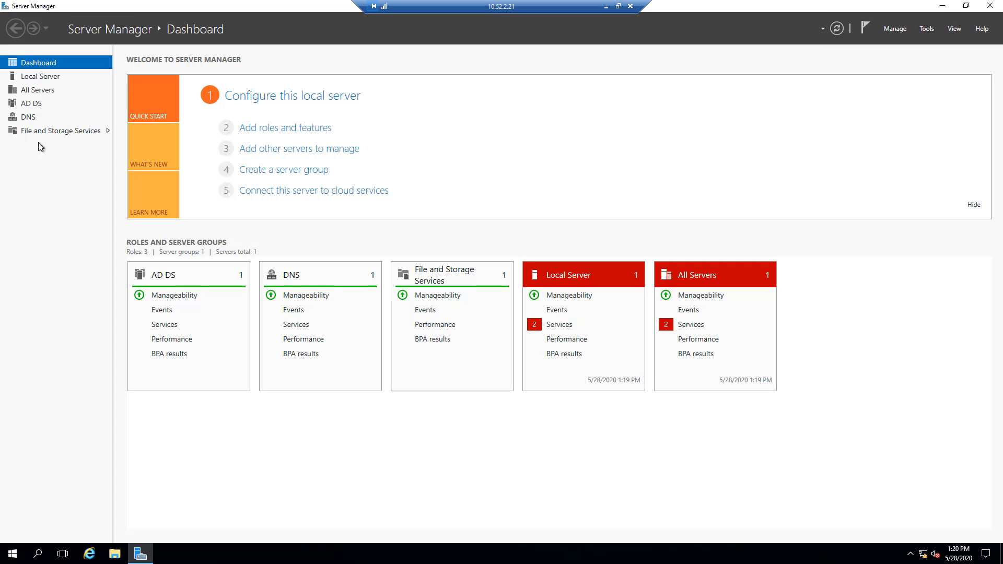
# - Examine the servers, events and services listed for the AD DS role, and view the same information for the DNS role
pyautogui.click(32, 106)
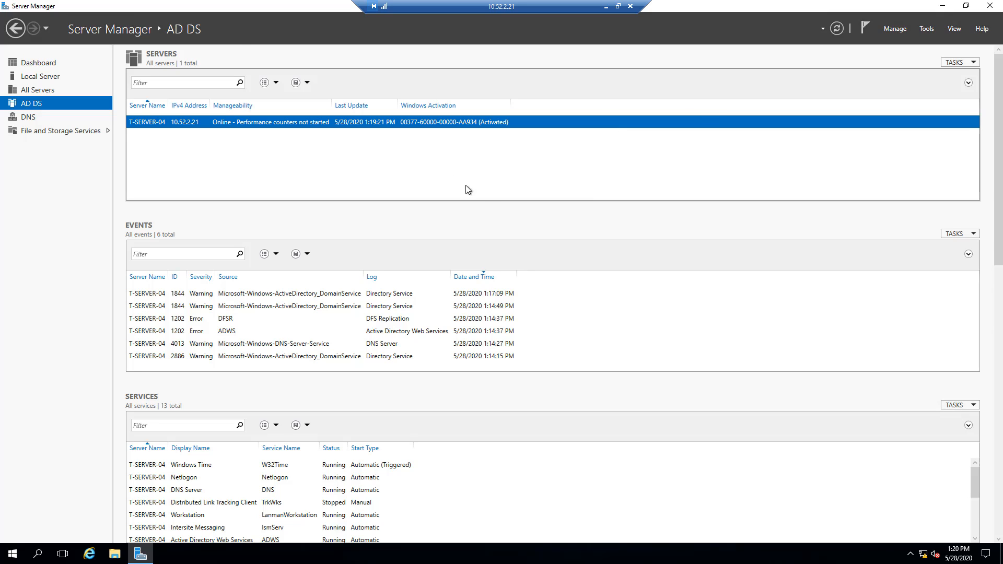
pyautogui.scroll(-3, 469, 189)
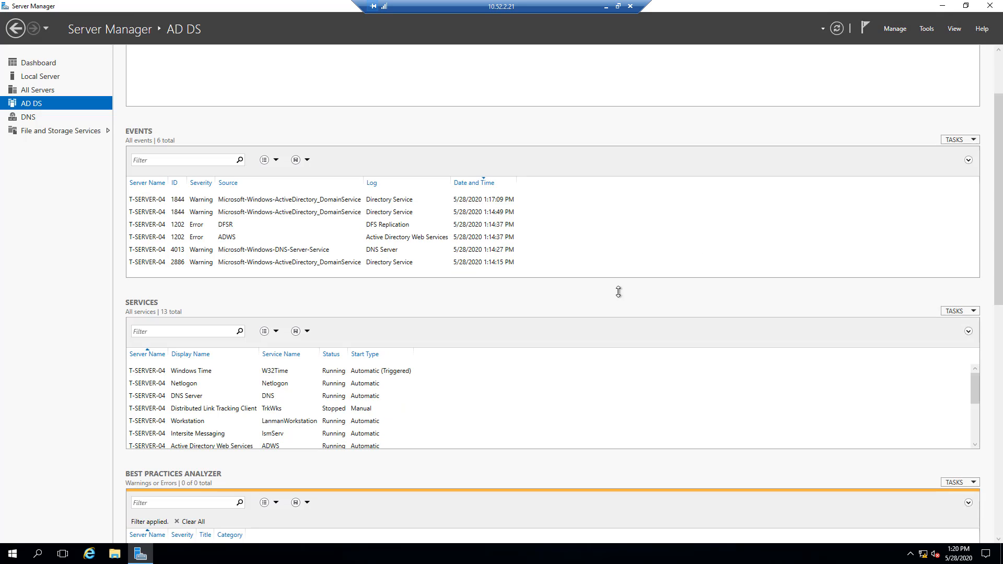
pyautogui.scroll(2, 619, 292)
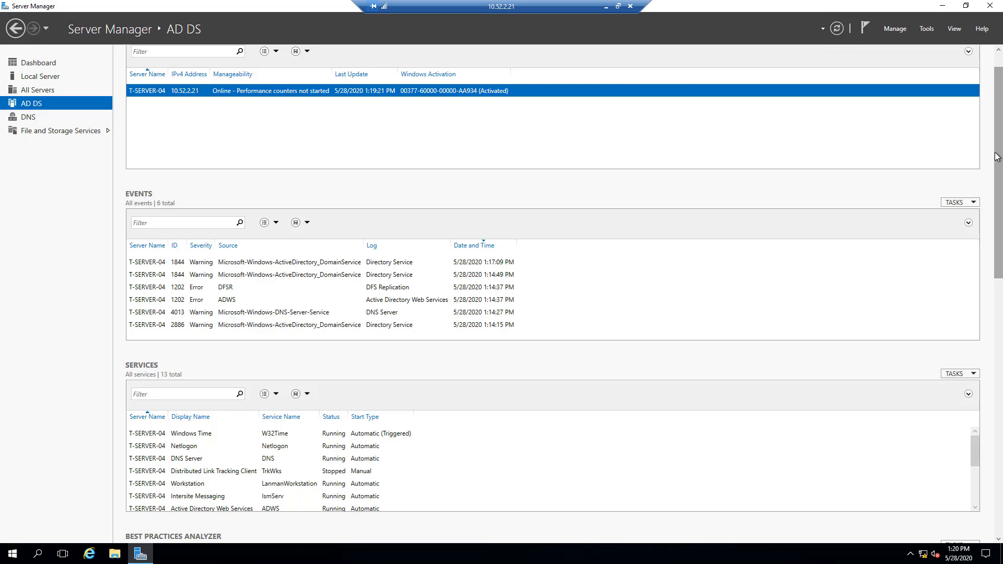
pyautogui.moveTo(998, 156)
pyautogui.mouseDown()
pyautogui.moveTo(993, 413)
pyautogui.moveTo(995, 139)
pyautogui.mouseUp()
pyautogui.scroll(-2, 993, 373)
pyautogui.click(24, 118)
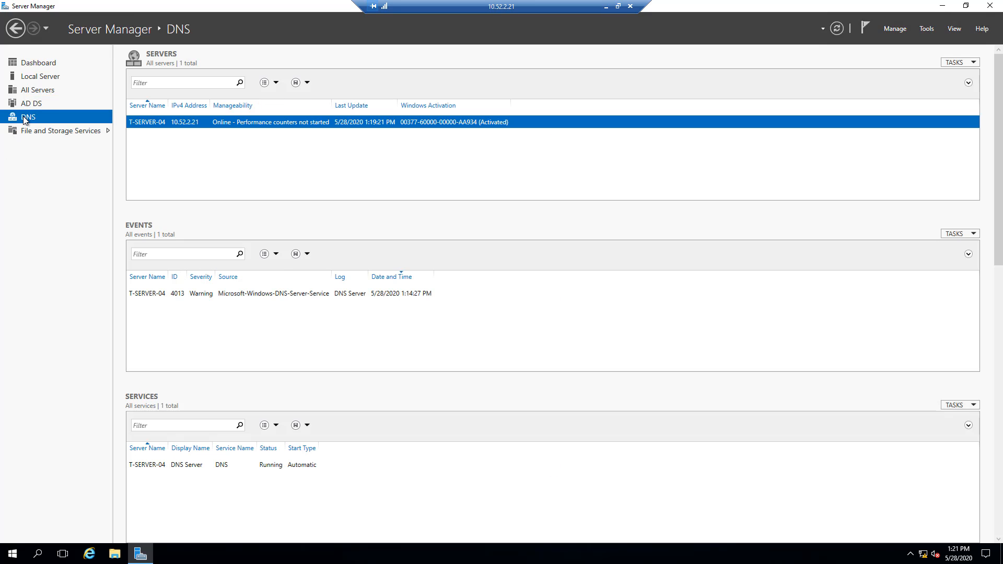
# - Open Active Directory Users and Computers from the Windows Administrative Tools and expand the domain to show its containers
pyautogui.click(14, 556)
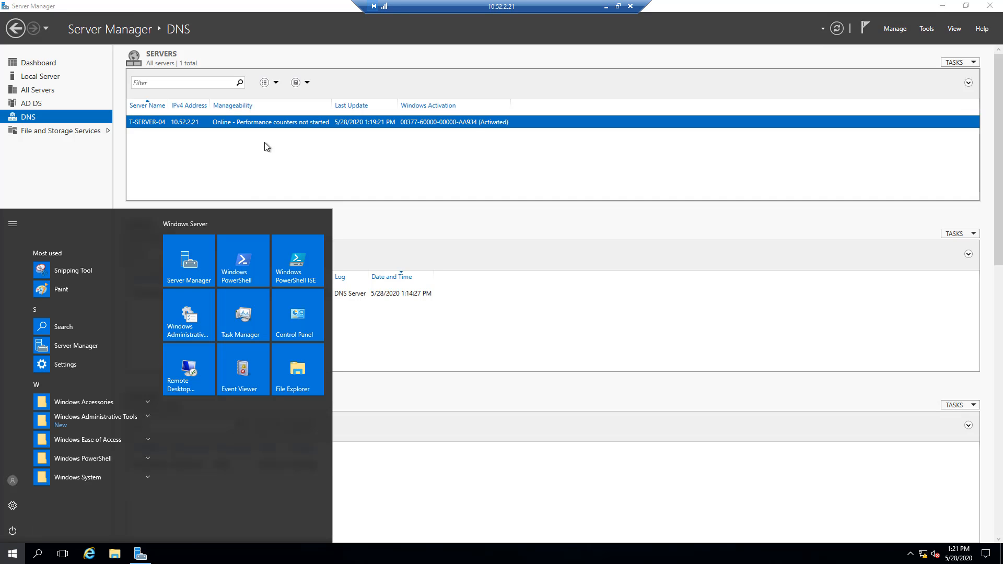
pyautogui.click(186, 322)
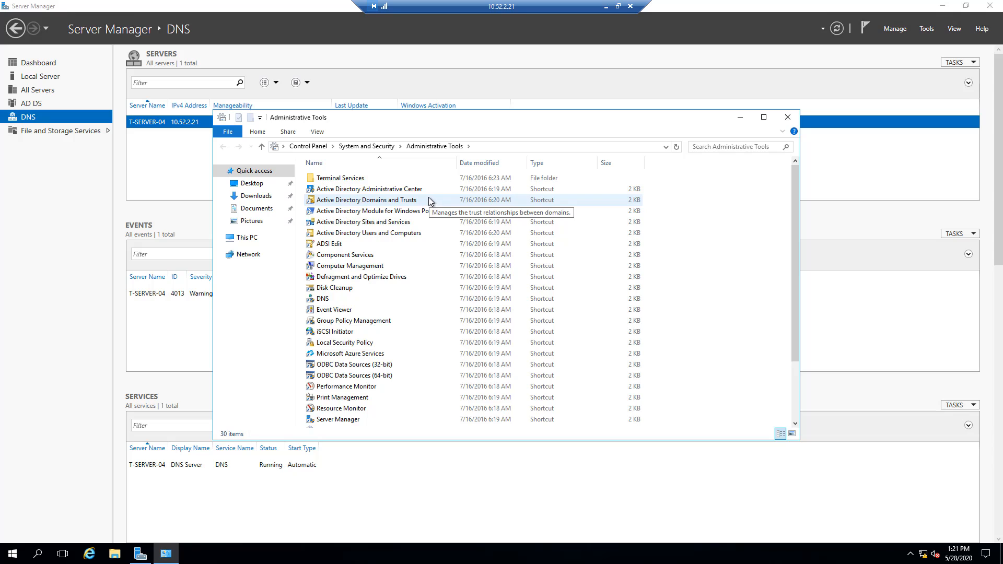
pyautogui.click(396, 189)
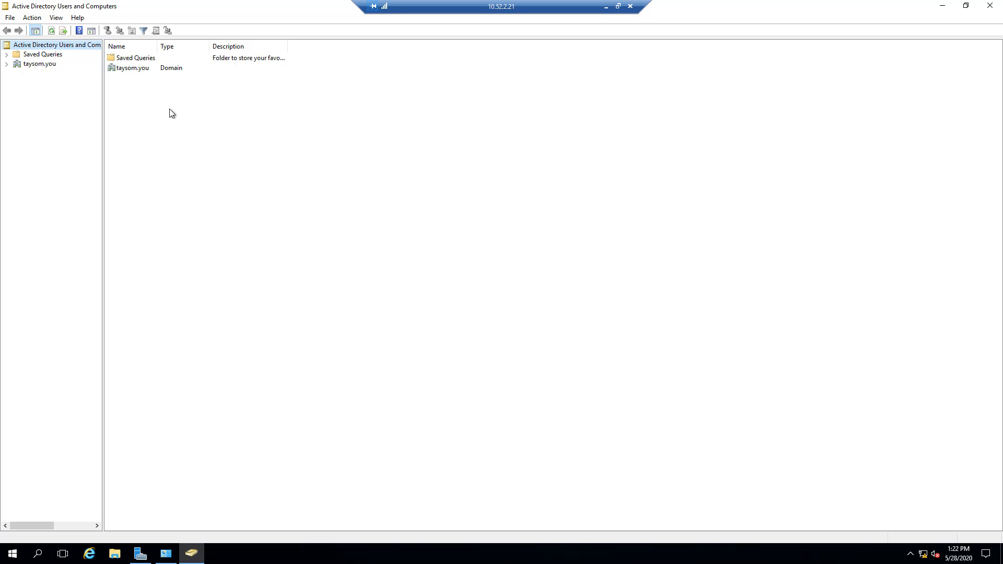
pyautogui.click(6, 63)
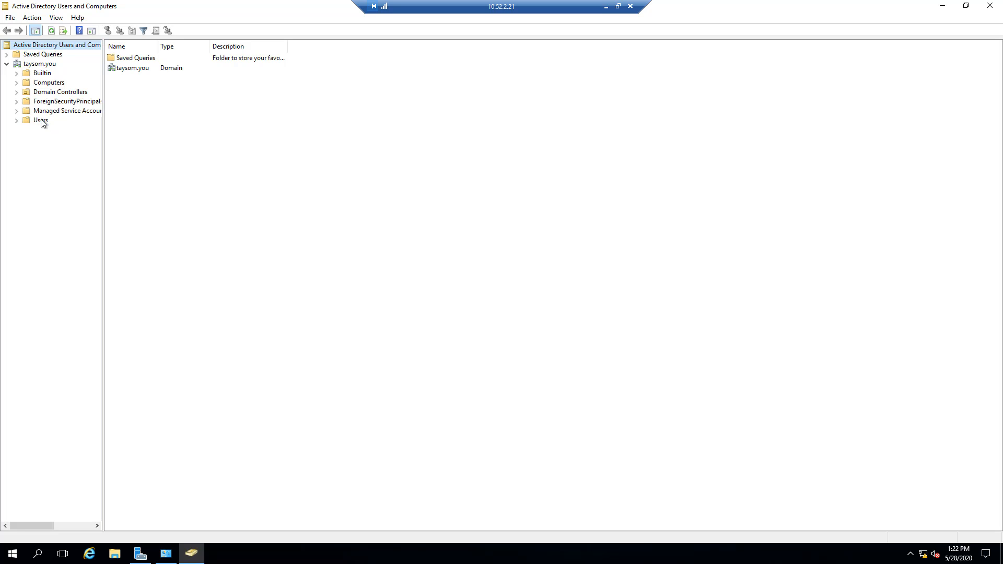
# - View the actions available for the domain, the accounts and groups in its Users container, and the domain's own contents
pyautogui.rightClick(36, 65)
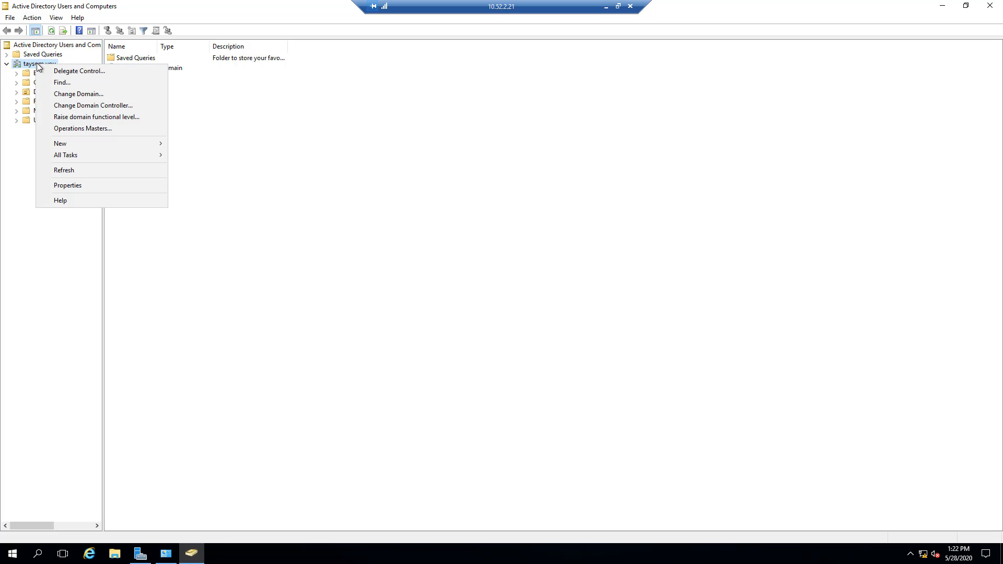
pyautogui.click(21, 142)
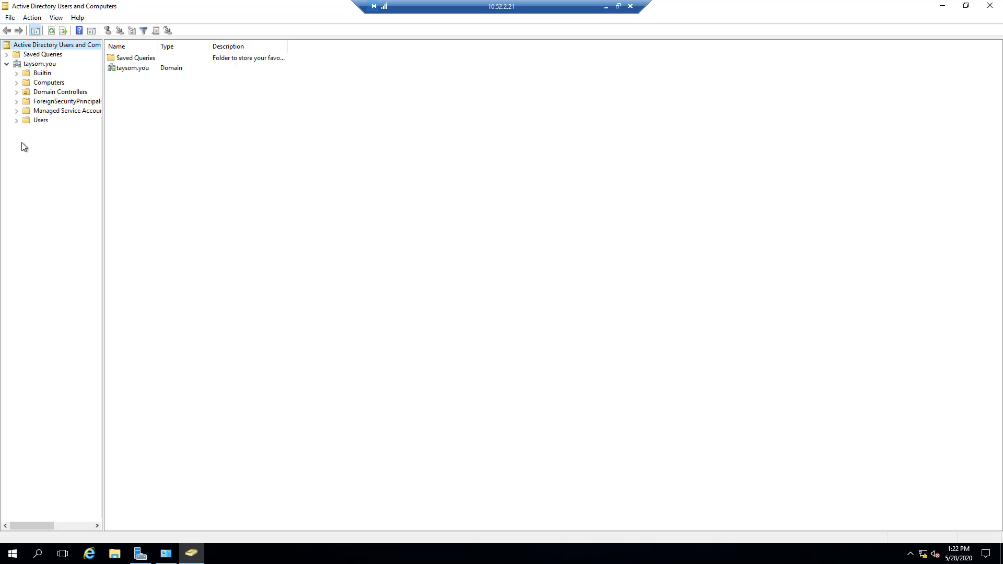
pyautogui.click(37, 121)
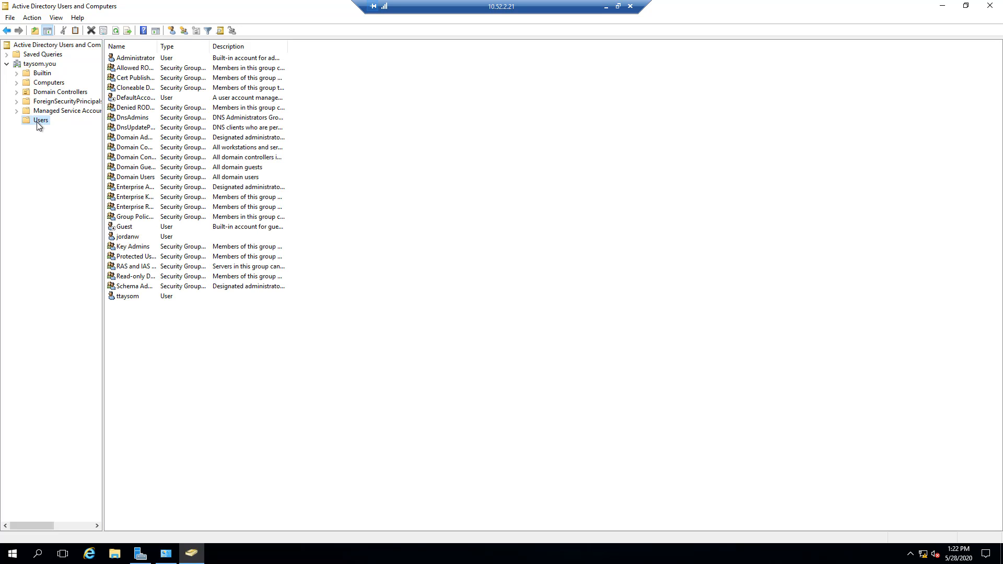
pyautogui.click(40, 65)
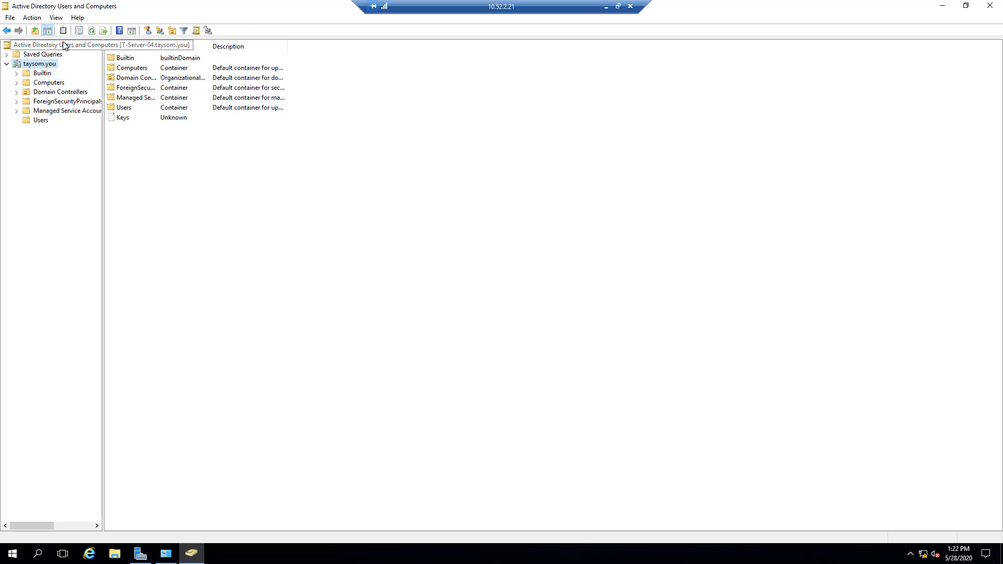
# - View the tasks available for the console root, check the Users container again, and close Active Directory Users and Computers
pyautogui.click(61, 45)
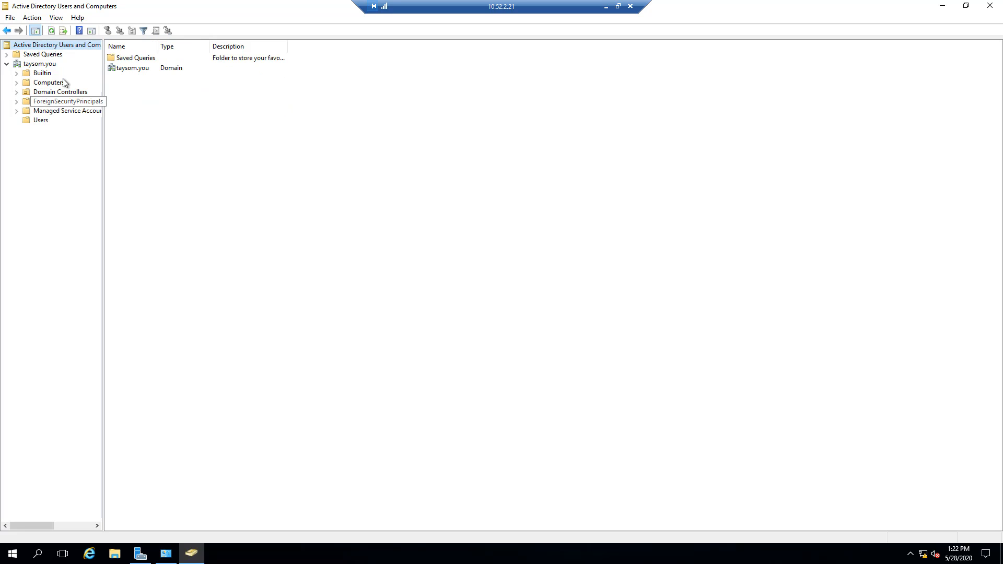
pyautogui.rightClick(52, 46)
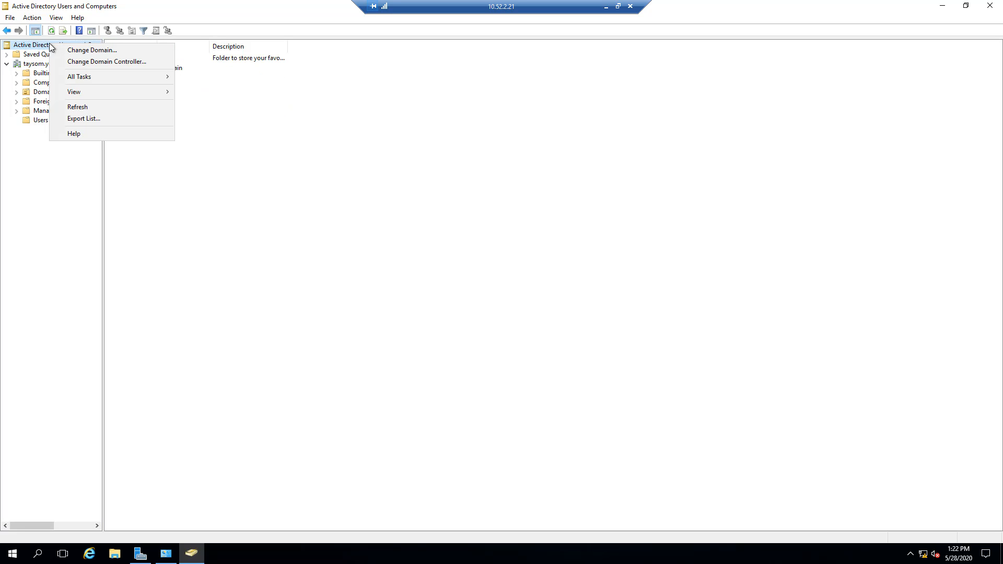
pyautogui.moveTo(71, 79)
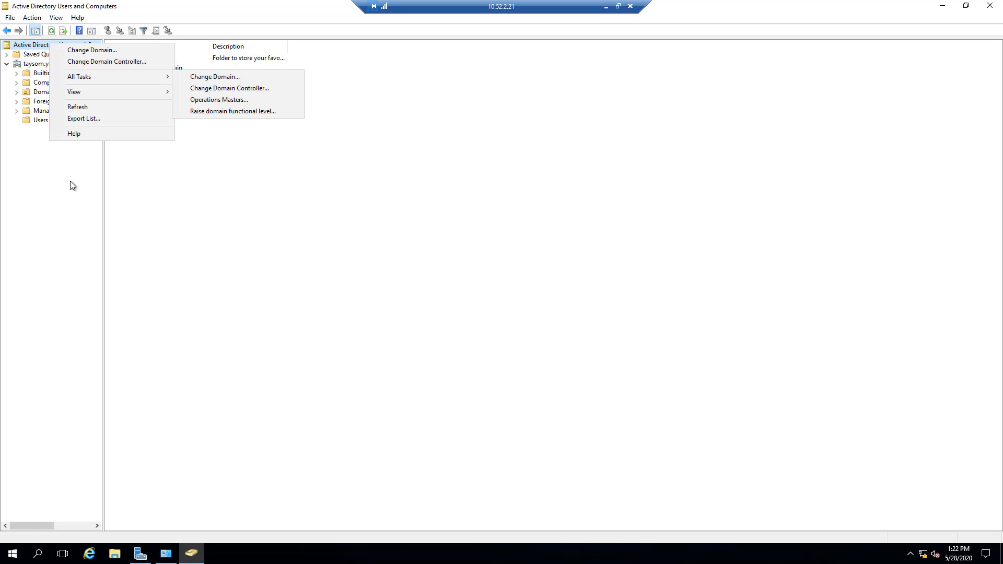
pyautogui.click(70, 237)
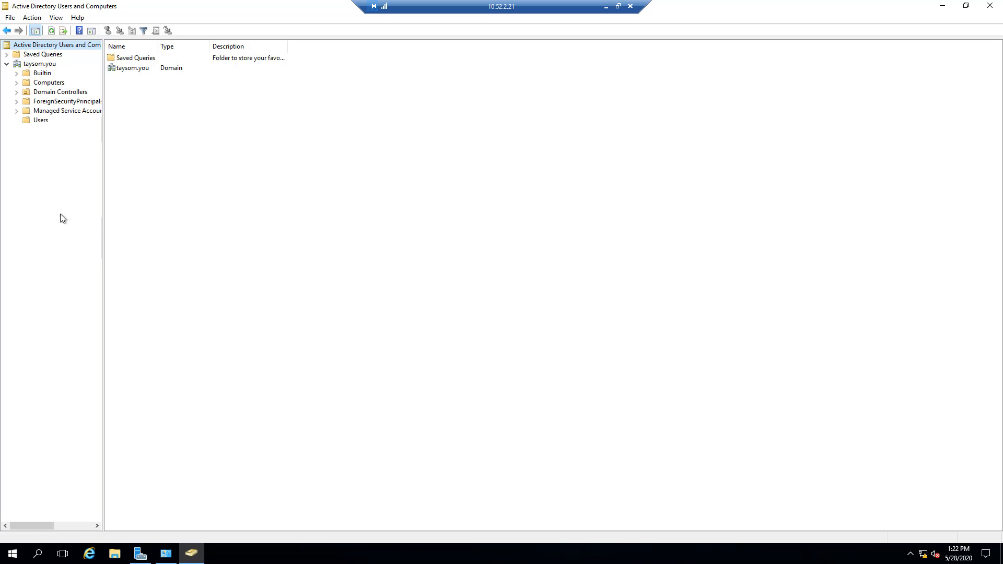
pyautogui.click(39, 122)
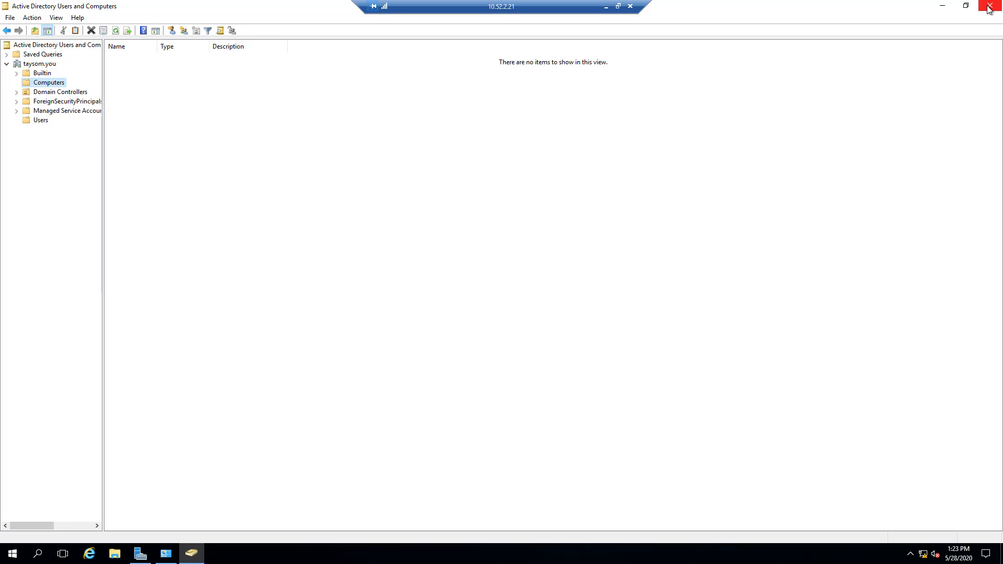
pyautogui.click(989, 9)
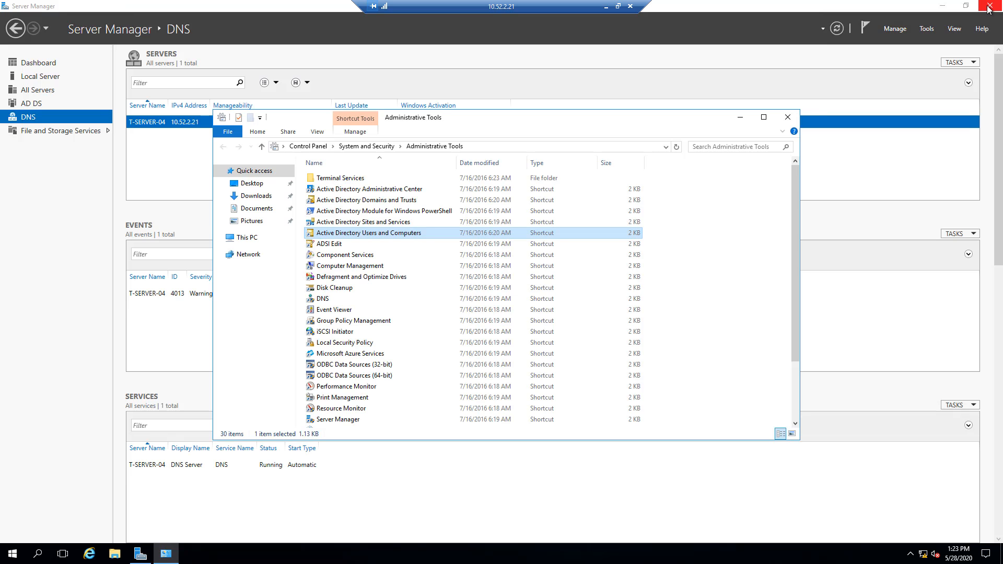
# - Open the DNS management console from the Administrative Tools and maximize its window
pyautogui.doubleClick(325, 300)
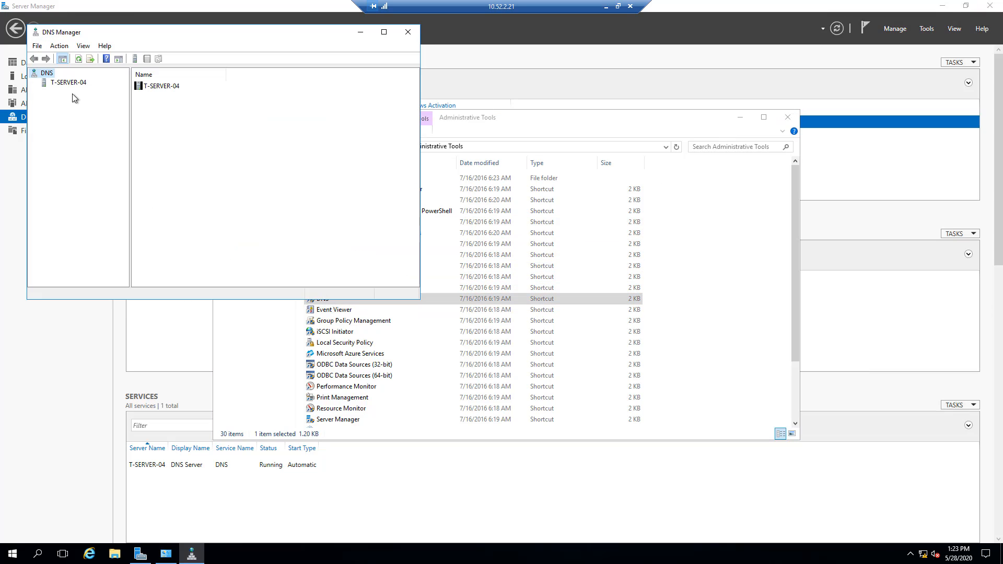
pyautogui.click(384, 32)
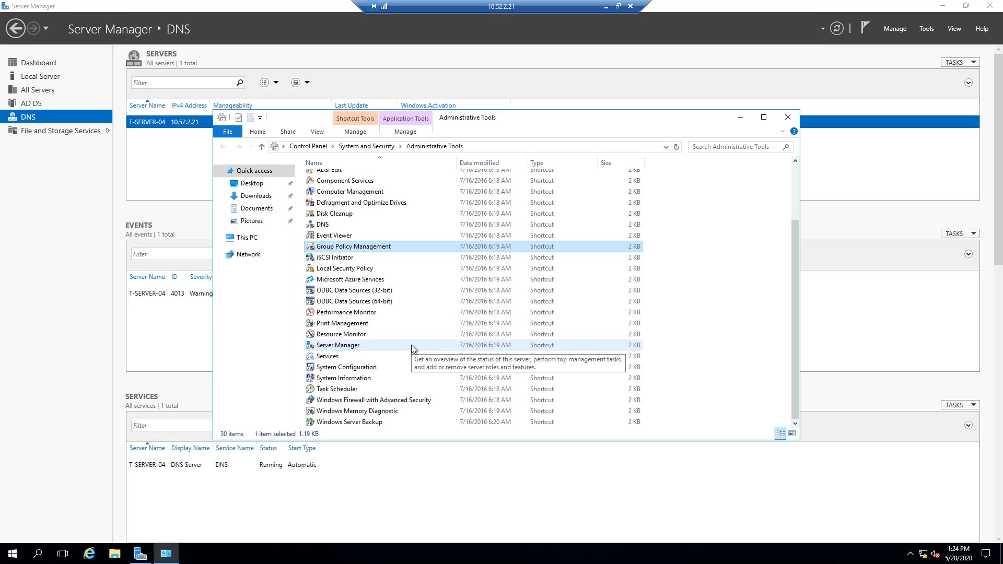